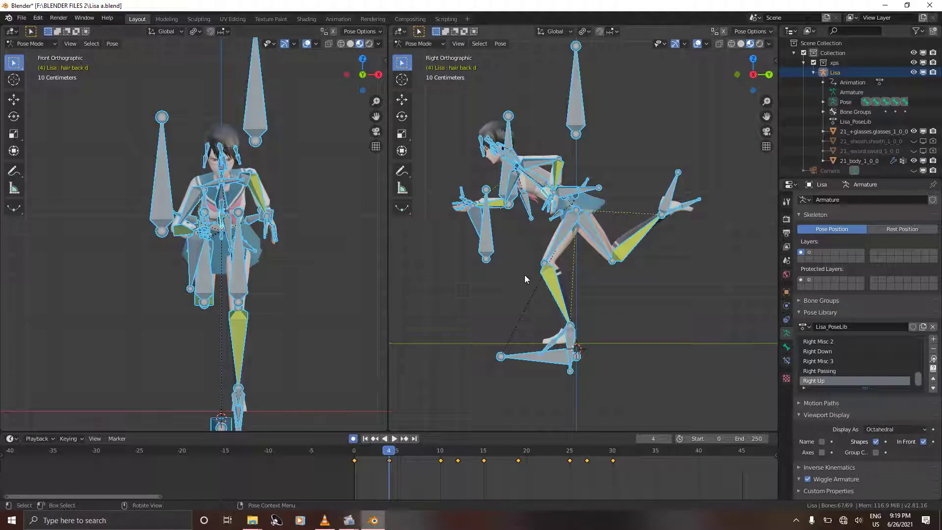
Step: Rotate the skirt back middle bone in the side view at frame 4 to lift the rear of the skirt
left_click(588, 182)
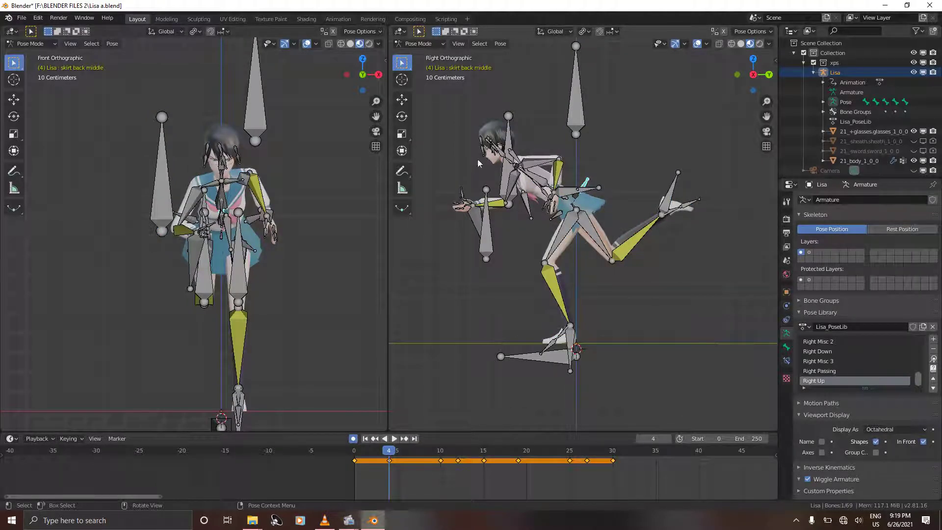
left_click(404, 118)
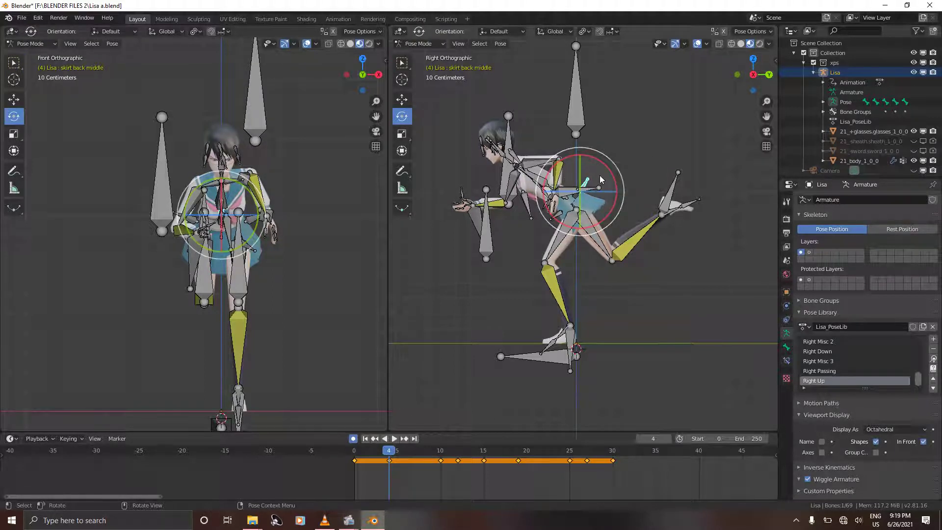
left_click_drag(608, 171, 579, 182)
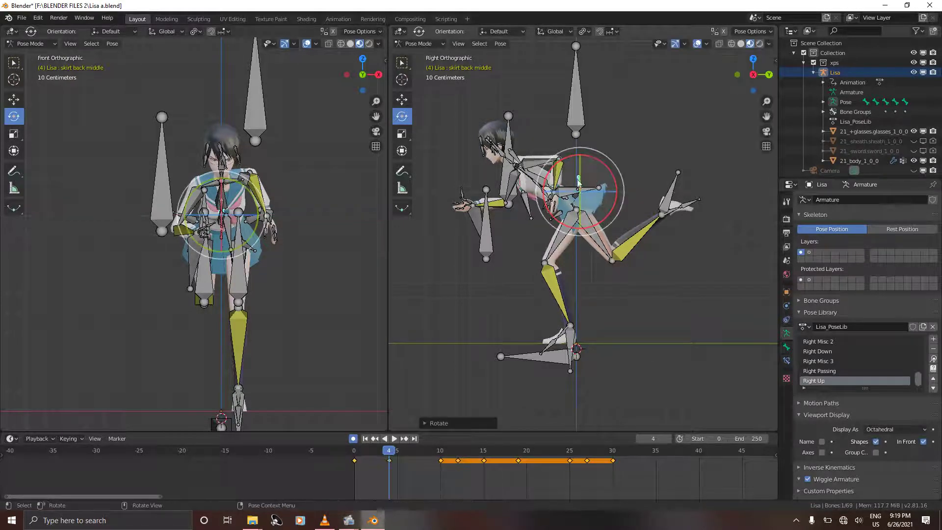
Step: Rotate the skirt back left and skirt back right bones in the front view at frame 4 to flare the skirt outward on both sides
left_click(274, 228)
left_click(250, 222)
left_click_drag(281, 211, 263, 197)
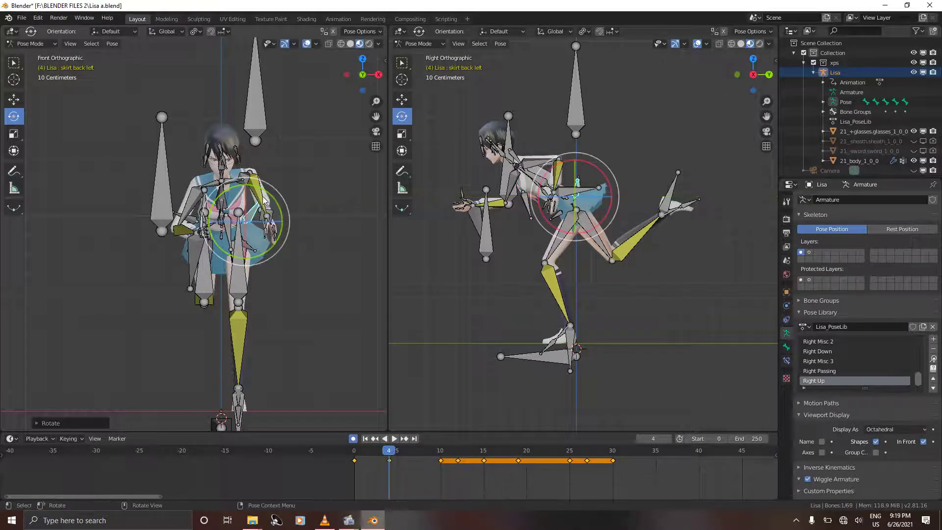
left_click(215, 209)
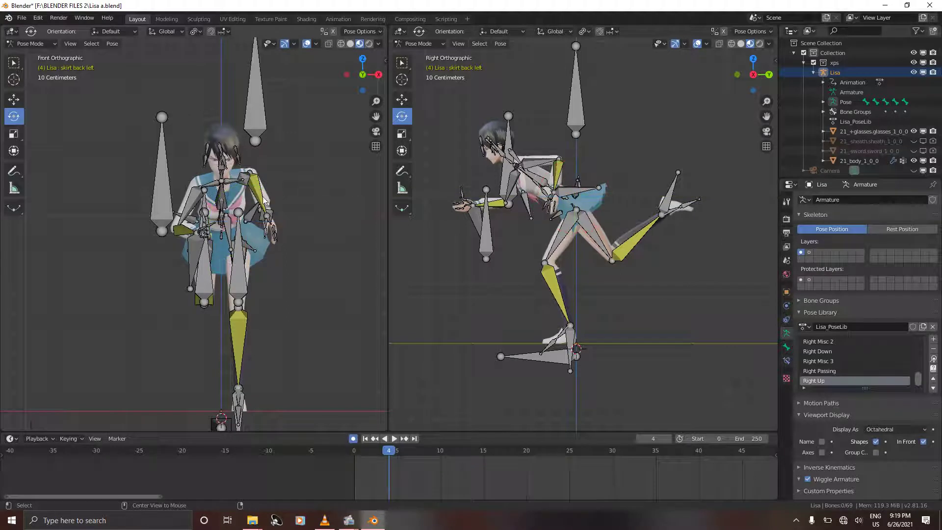
left_click(197, 219)
left_click_drag(230, 208, 232, 228)
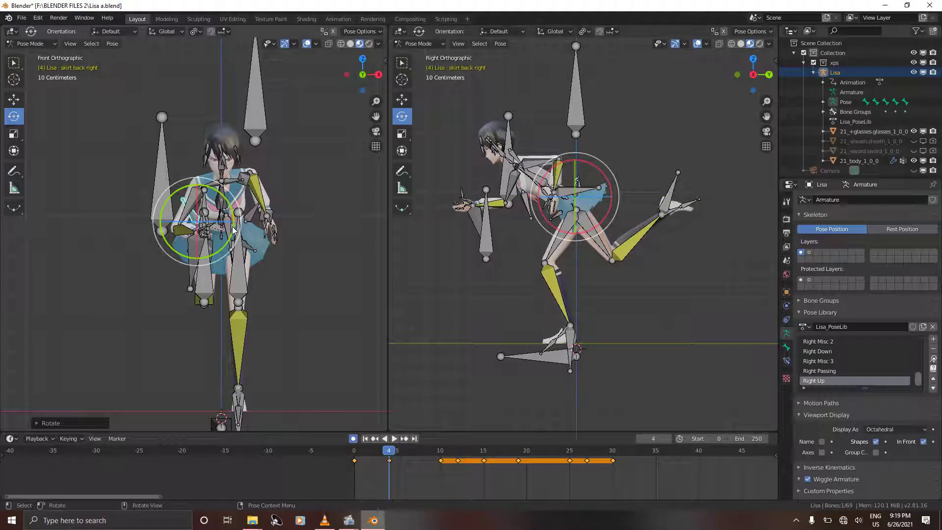
key("alt+a")
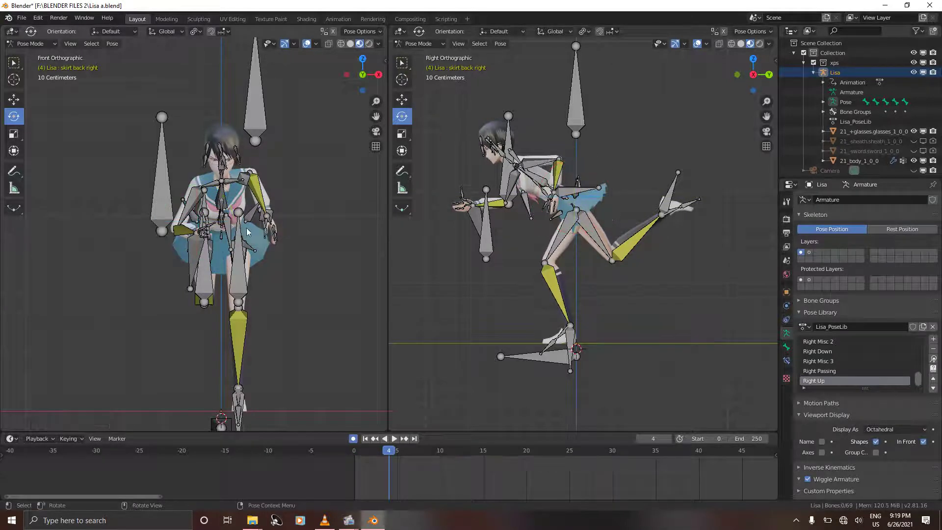
Step: Rotate the skirt front left bone upward at frame 4, adjusting it in the side view and the front view
left_click(254, 251)
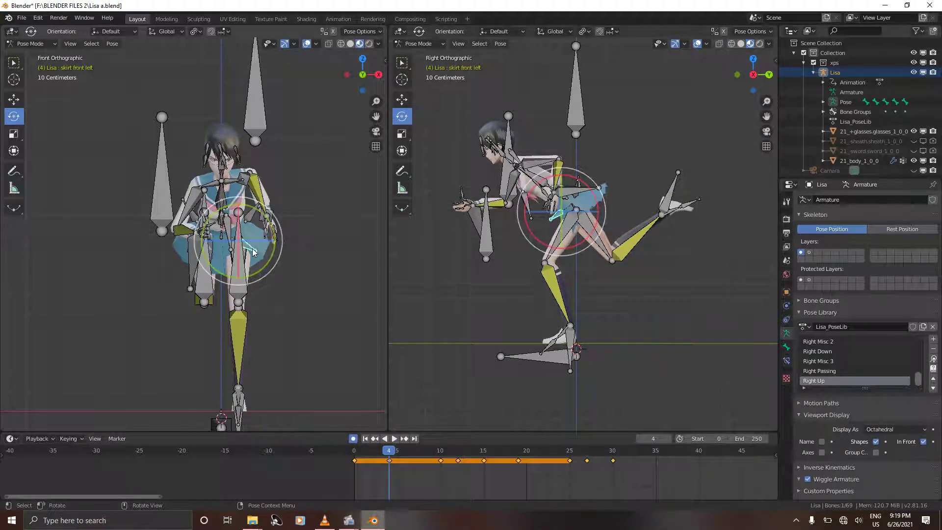
left_click_drag(602, 205, 596, 242)
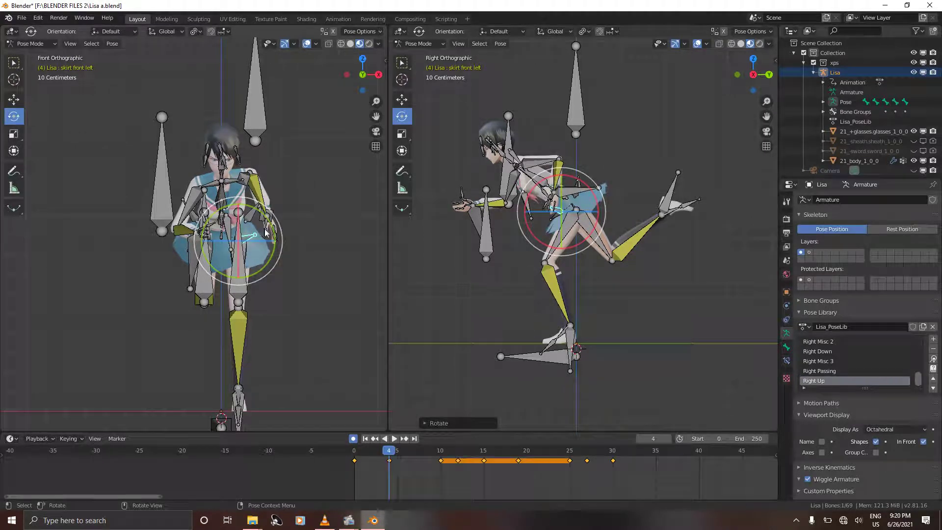
left_click_drag(273, 233, 268, 226)
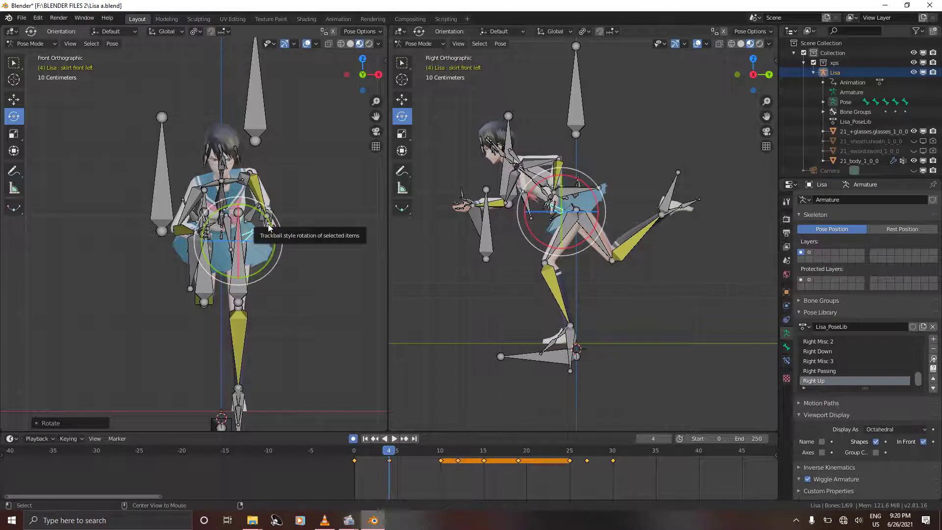
left_click(241, 250)
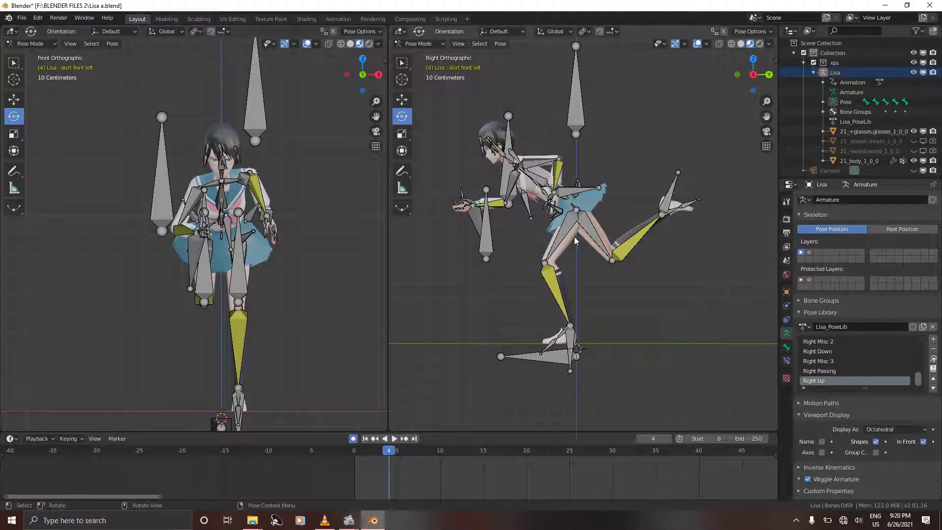
Step: Rotate the skirt front right bone upward in both views, and keyframe all bones at frame 4 with the LocRotScale keying set
left_click(553, 222)
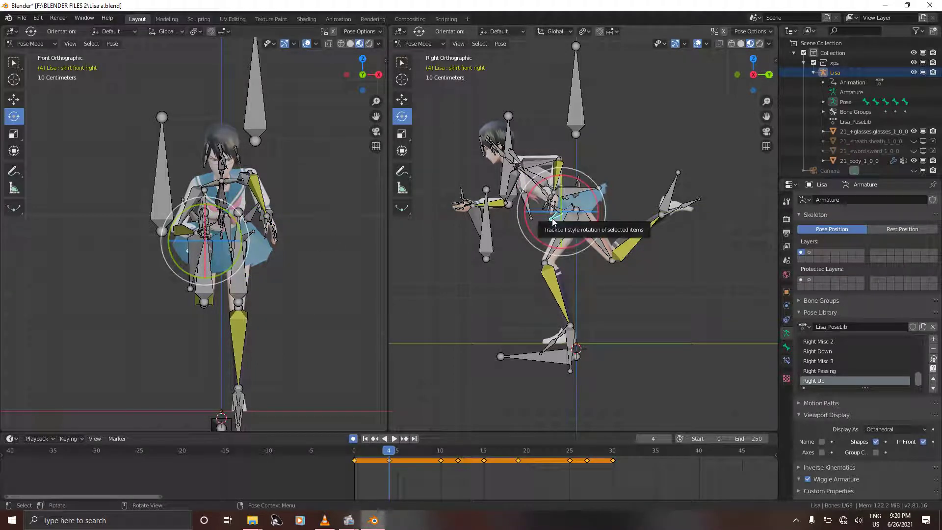
key("r")
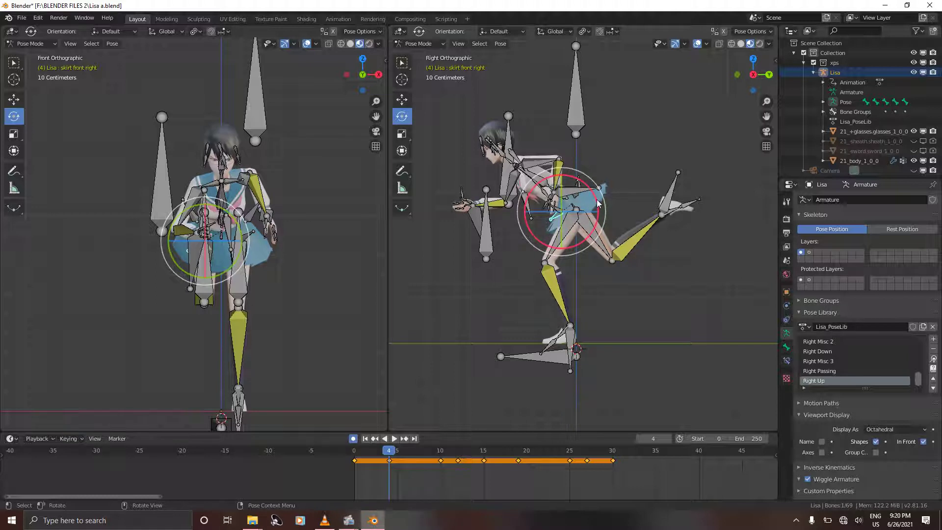
key("x")
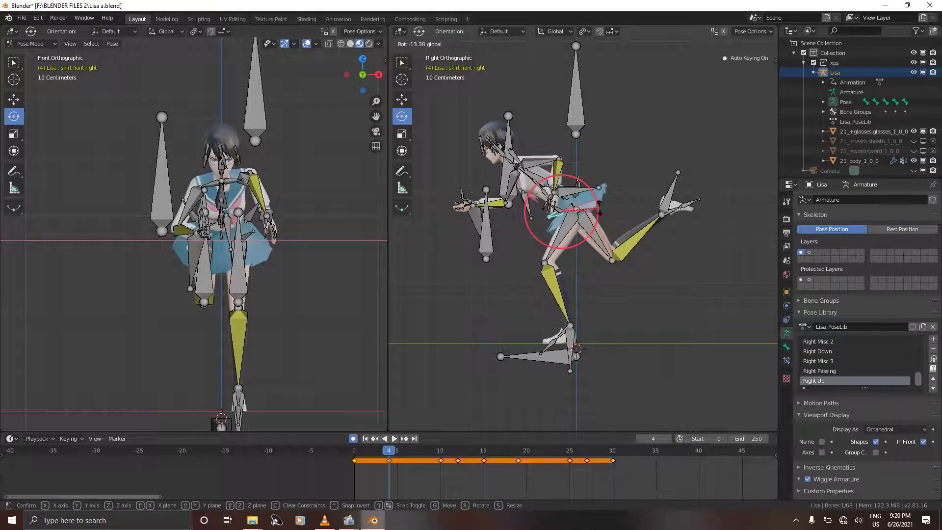
left_click(599, 212)
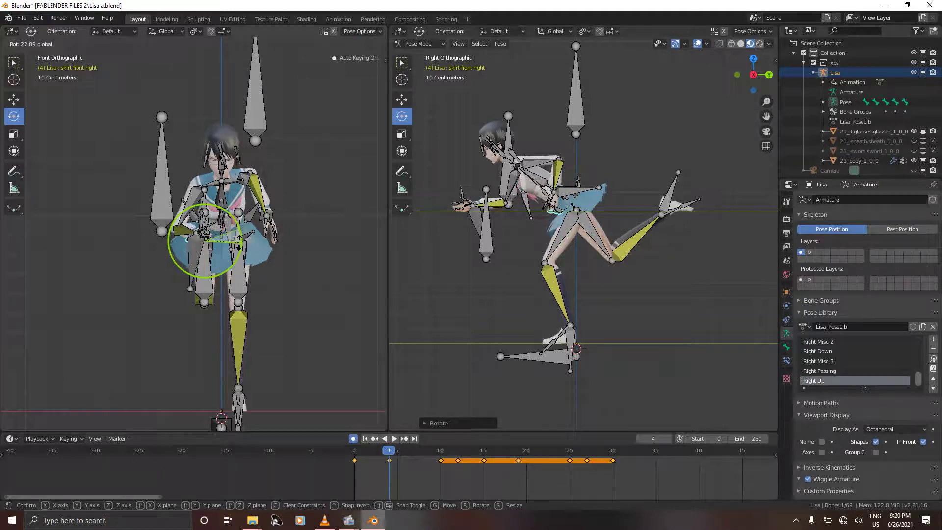
left_click(240, 245)
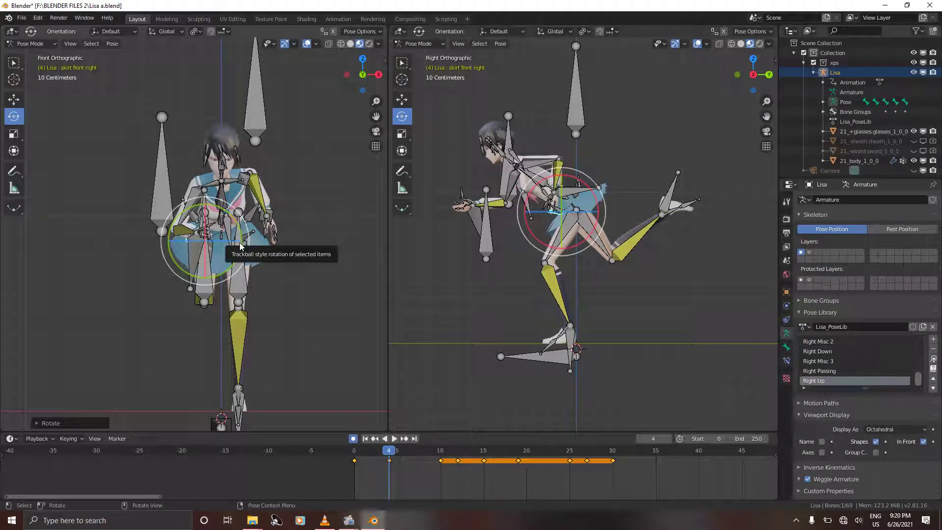
key("a")
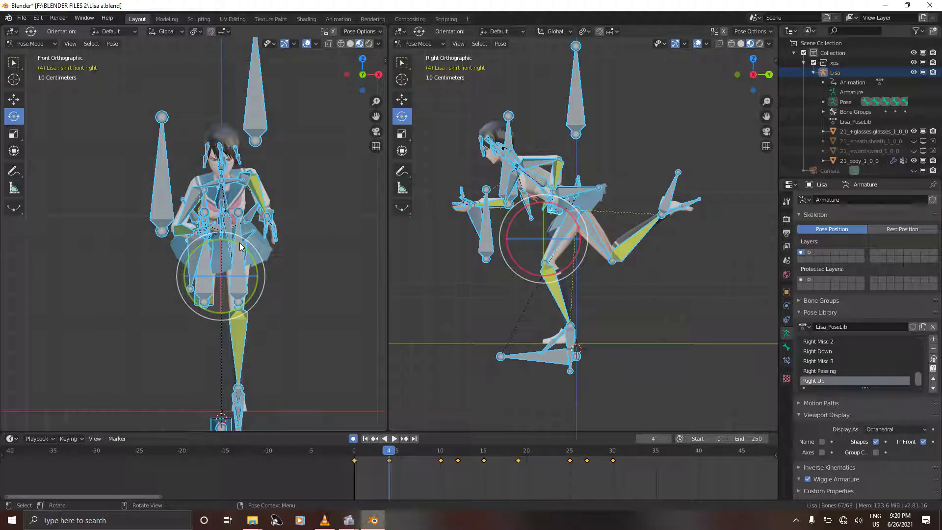
key("i")
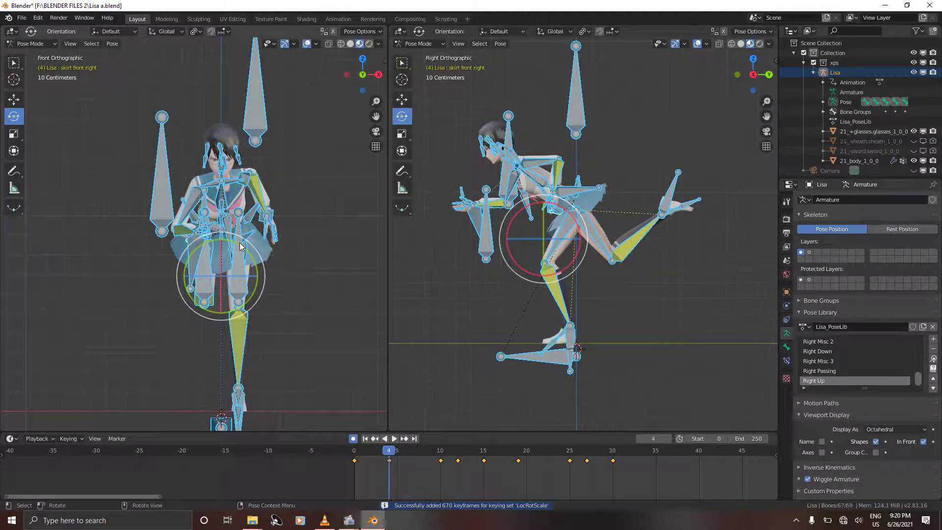
Step: Go to frame 10 and rotate the skirt back middle bone in the side view to raise the rear of the skirt
key("Right")
key("Right")
key("Right")
key("Right")
key("Right")
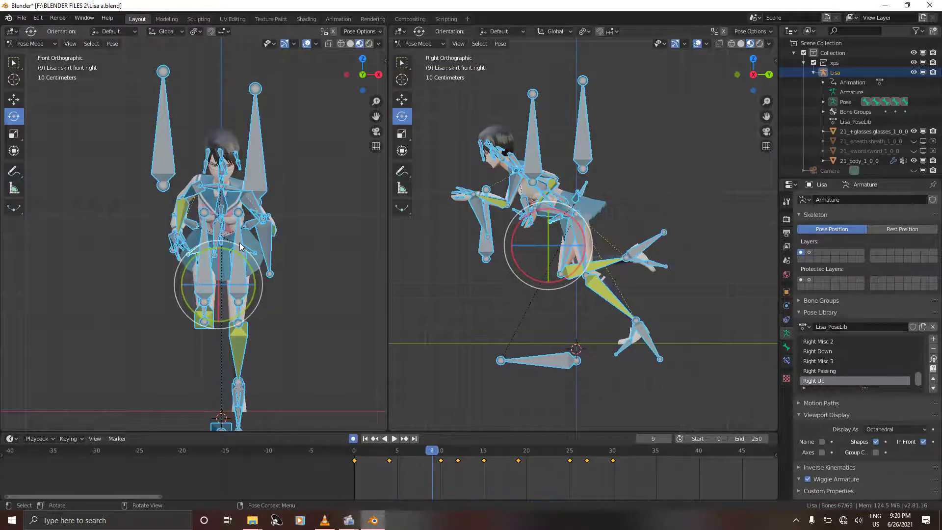
key("Right")
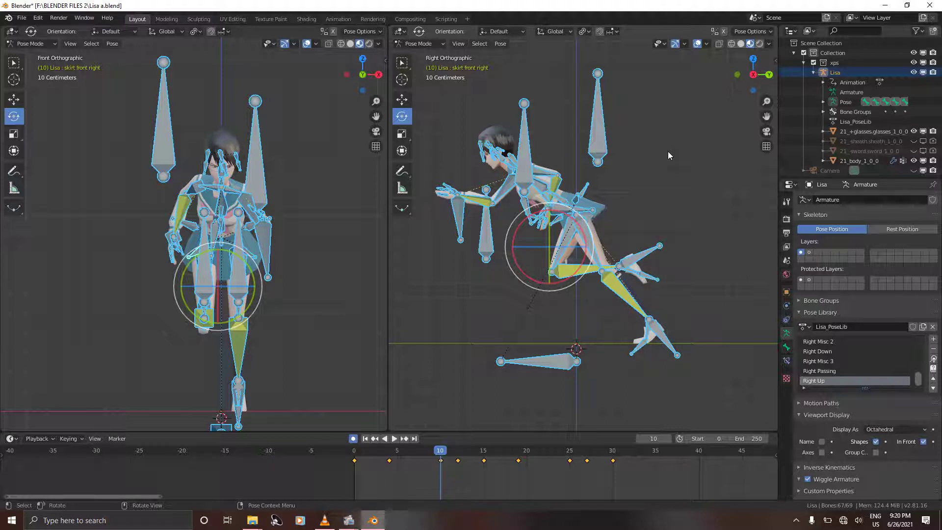
left_click(585, 191)
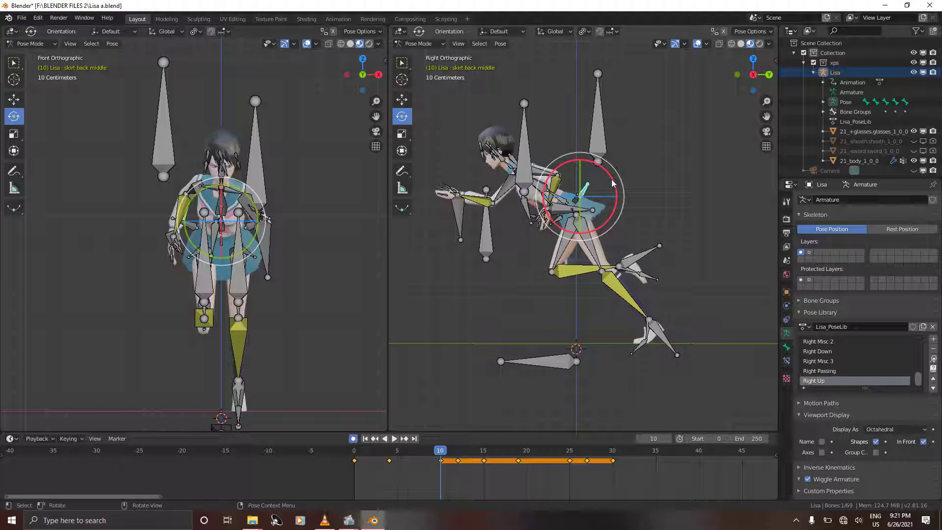
left_click_drag(612, 179, 578, 168)
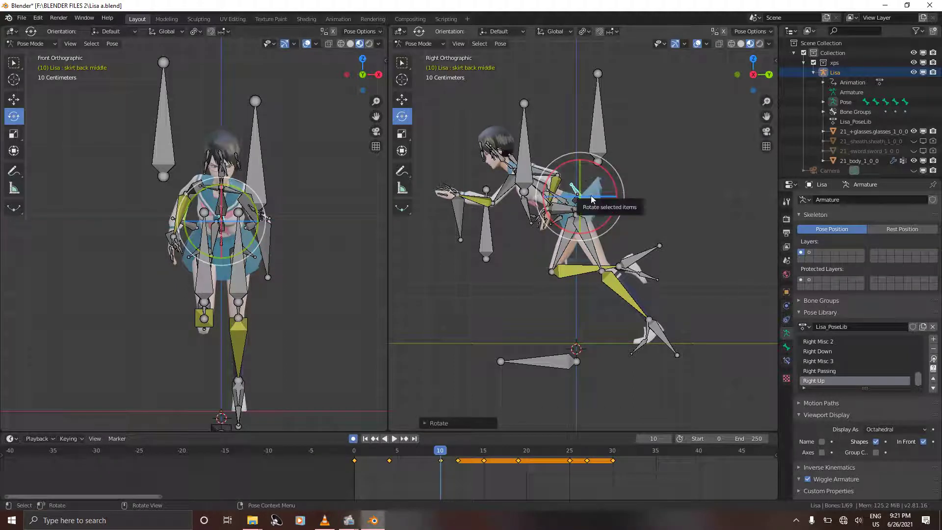
left_click(590, 196)
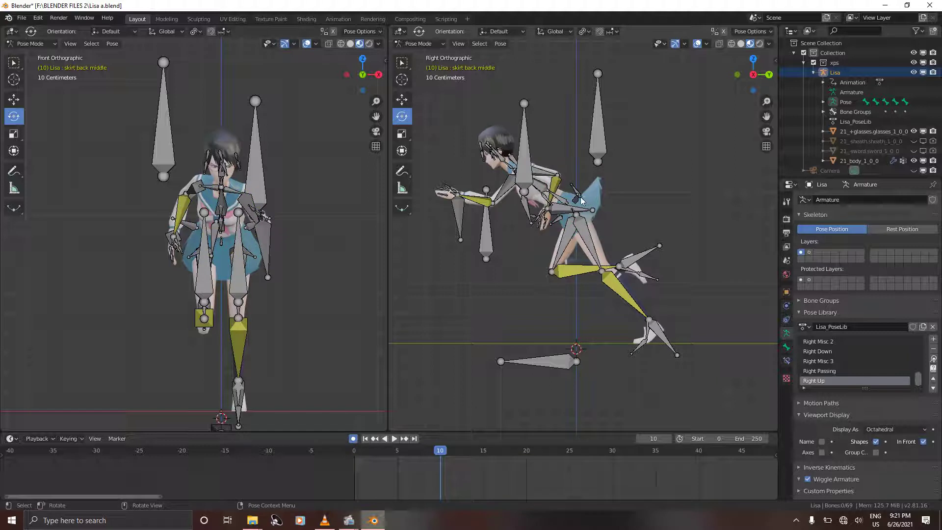
Step: Rotate the skirt back left bone at frame 10 in the front view and the side view to match the lifted rear
left_click(577, 198)
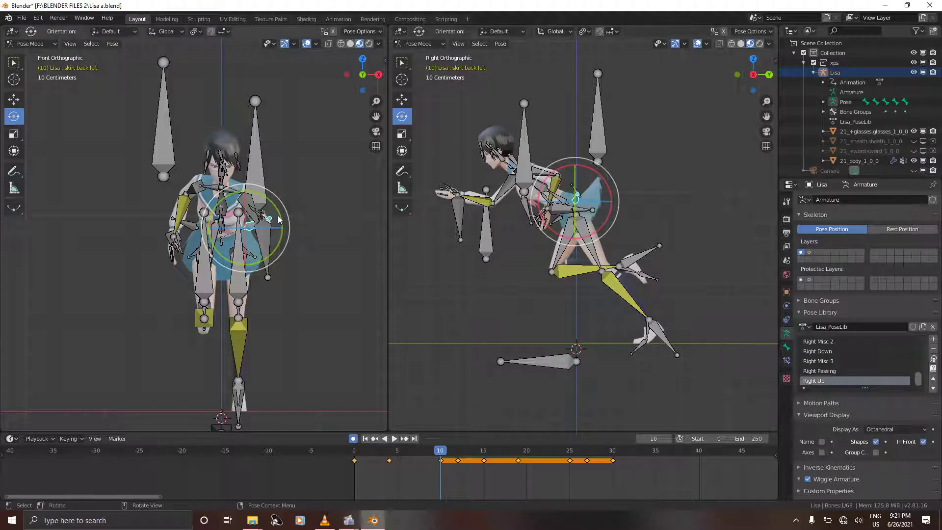
left_click_drag(282, 218, 255, 209)
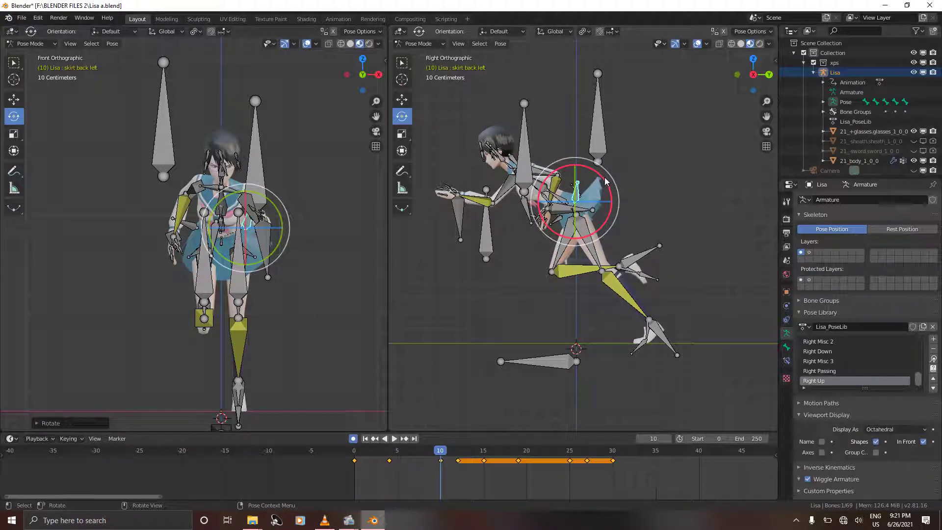
left_click_drag(606, 184, 599, 173)
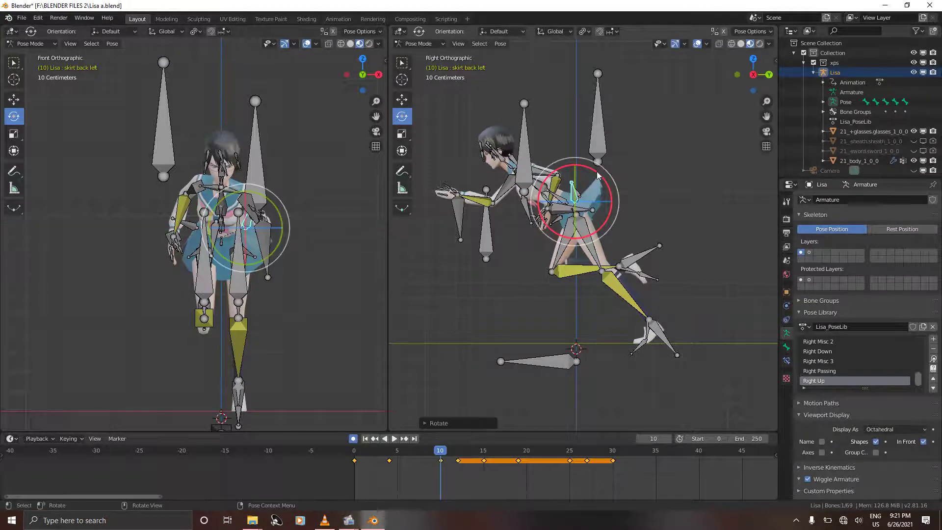
Step: Rotate the skirt back right bone at frame 10 in the front view and the side view to mirror the back left bone
left_click(191, 229)
key("r")
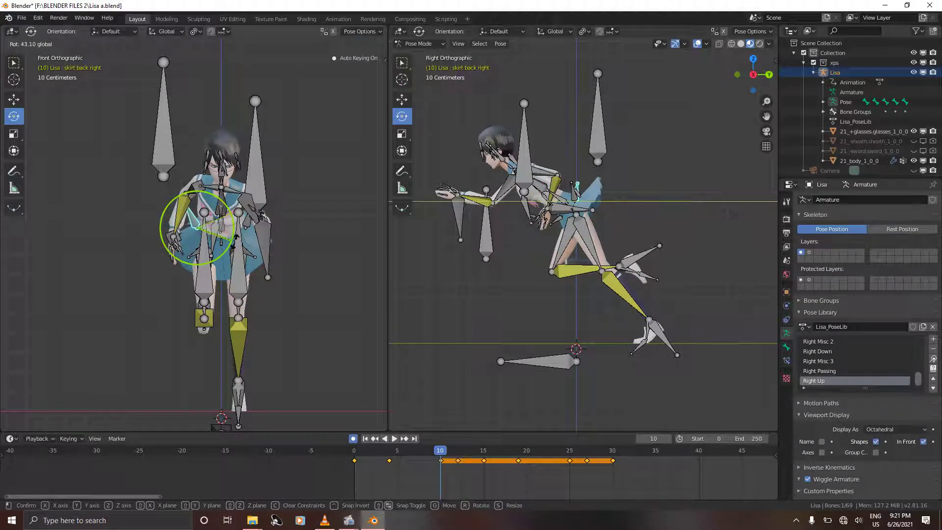
left_click(235, 229)
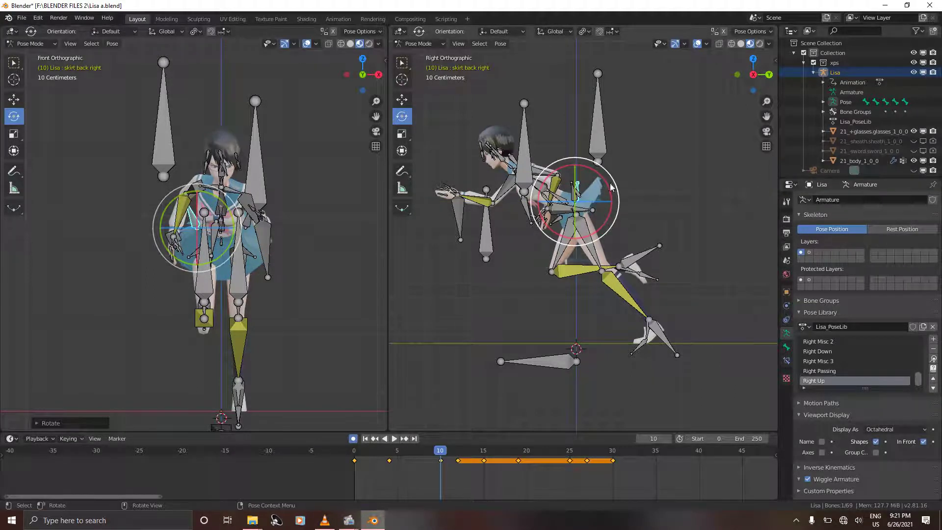
key("r")
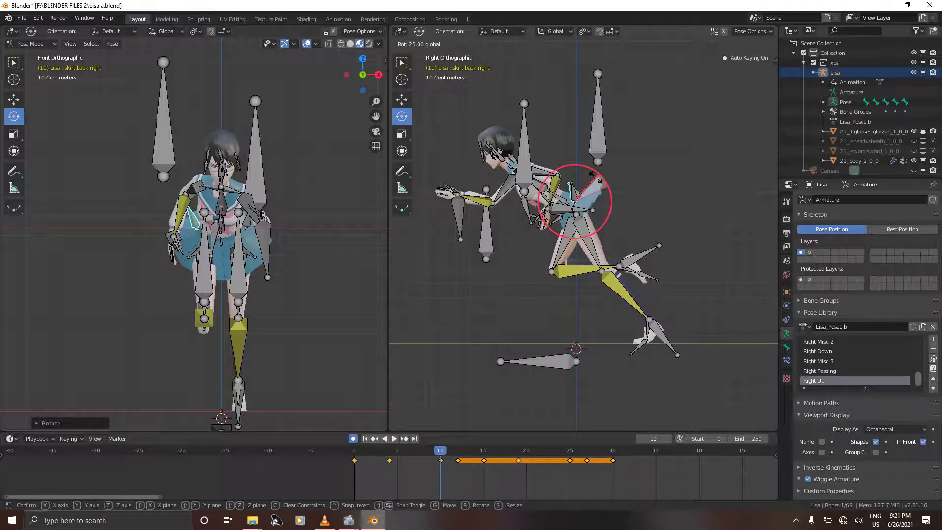
left_click(600, 181)
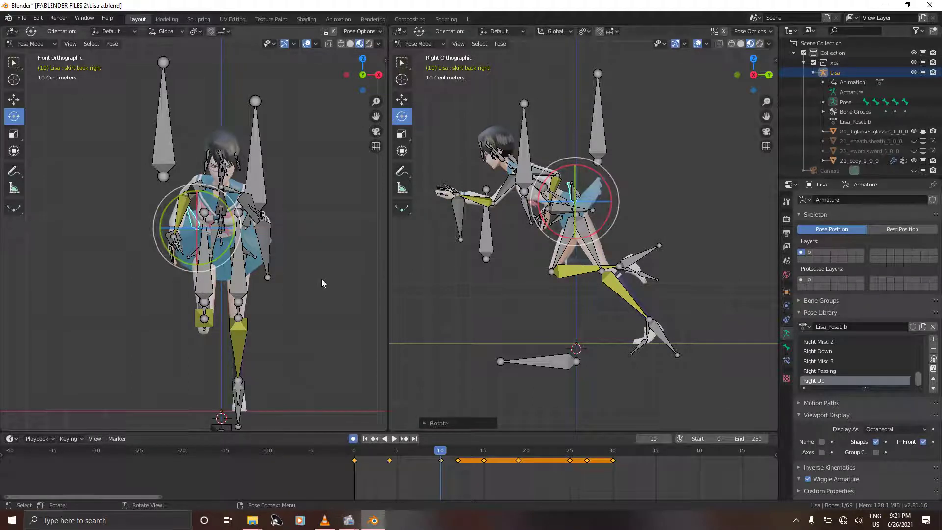
left_click(272, 272)
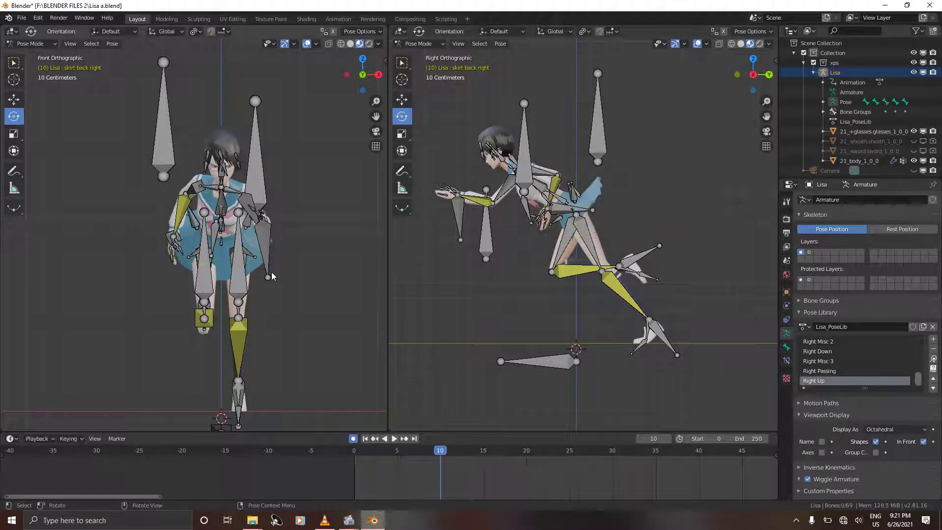
Step: Rotate the skirt front right bone upward at frame 10, adjusting it in the side view and the front view
left_click(191, 255)
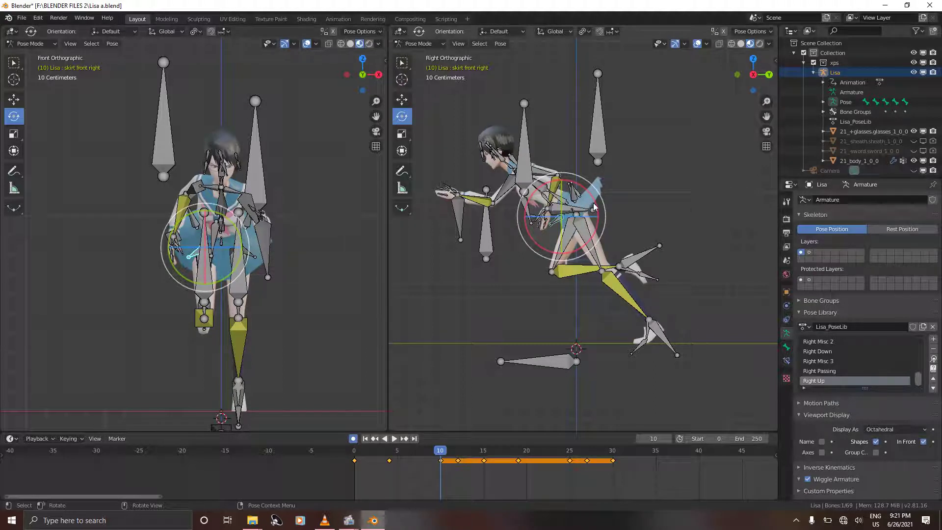
left_click_drag(595, 202, 597, 225)
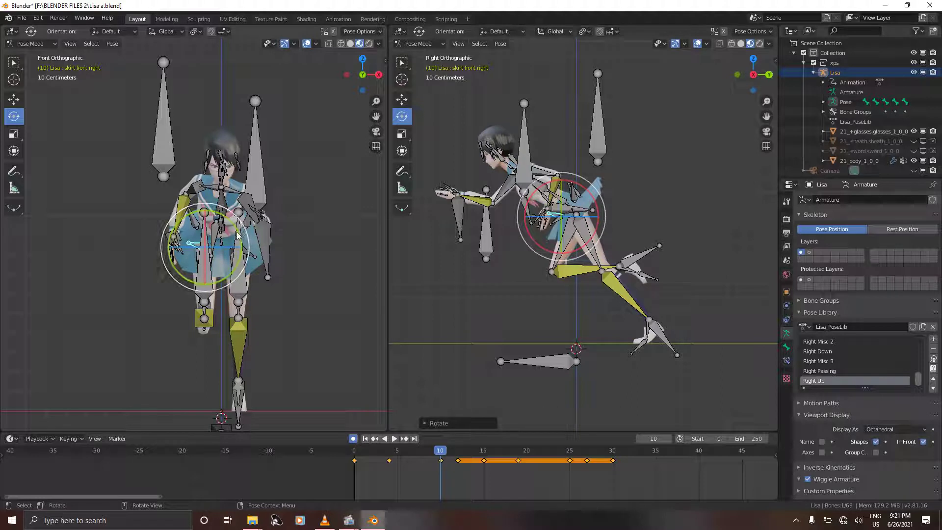
left_click_drag(237, 232, 243, 248)
Step: Rotate the skirt front left bone upward at frame 10 in the front and side views, and insert LocRotScale keyframes for all bones
left_click(267, 255)
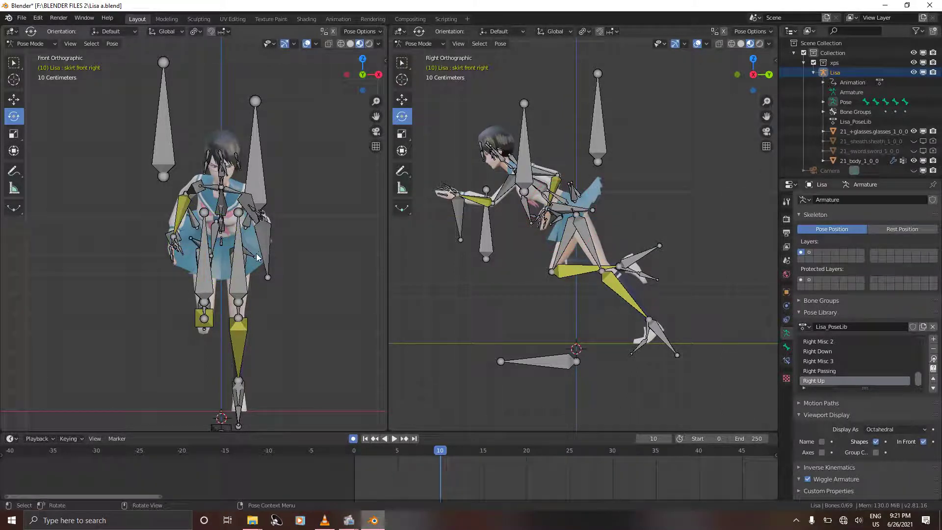
left_click(250, 254)
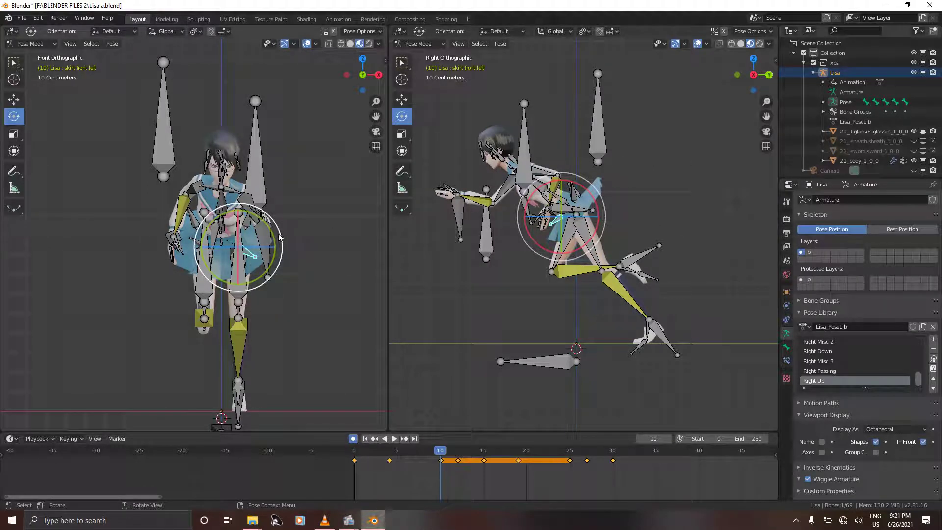
left_click_drag(275, 233, 262, 225)
left_click_drag(601, 206, 607, 231)
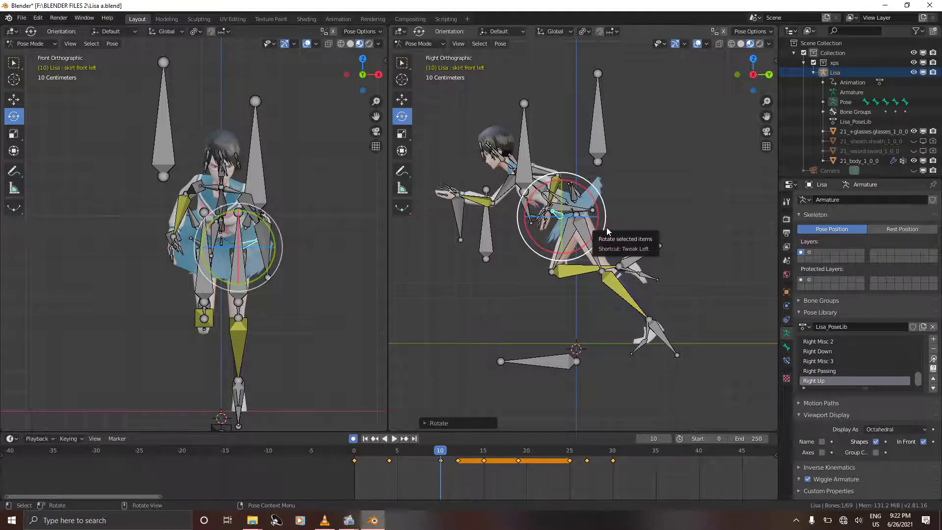
key("a")
key("i")
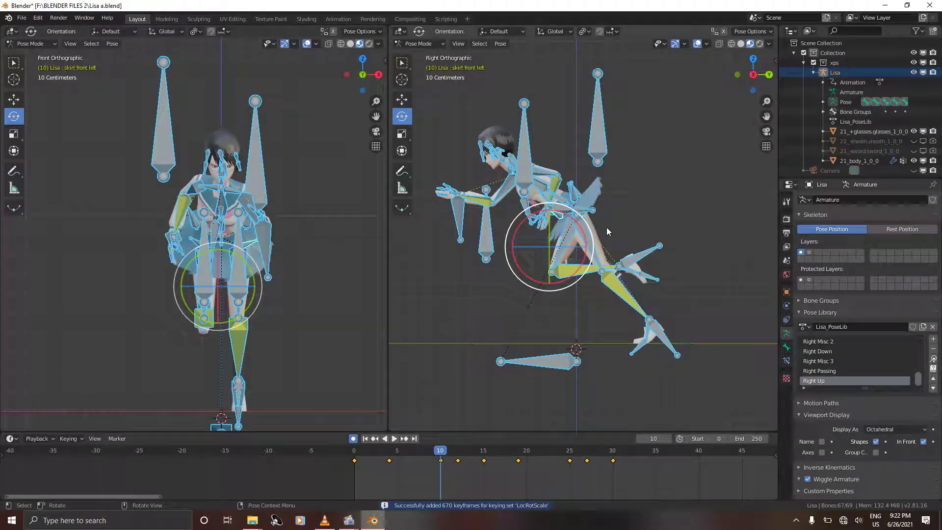
Step: Go to frame 12 and rotate the skirt back middle bone slightly downward in the side view
key("Right")
key("Right")
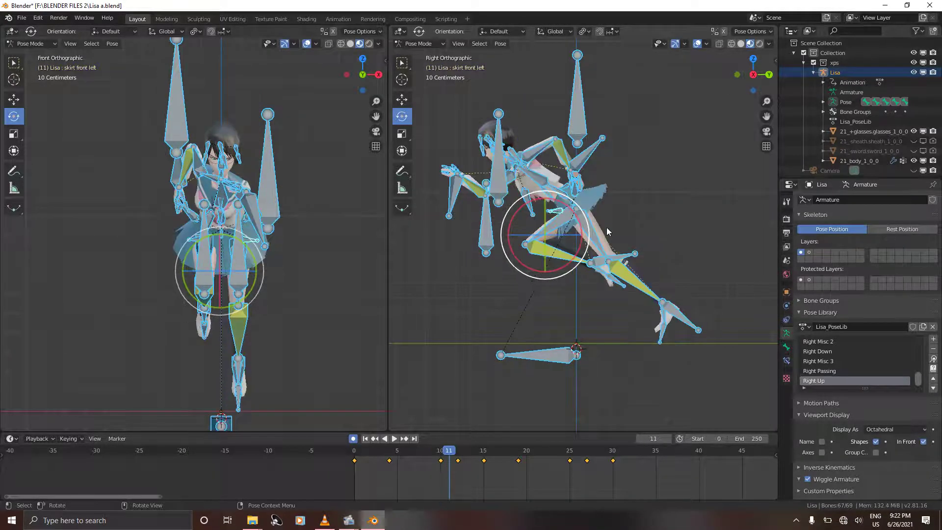
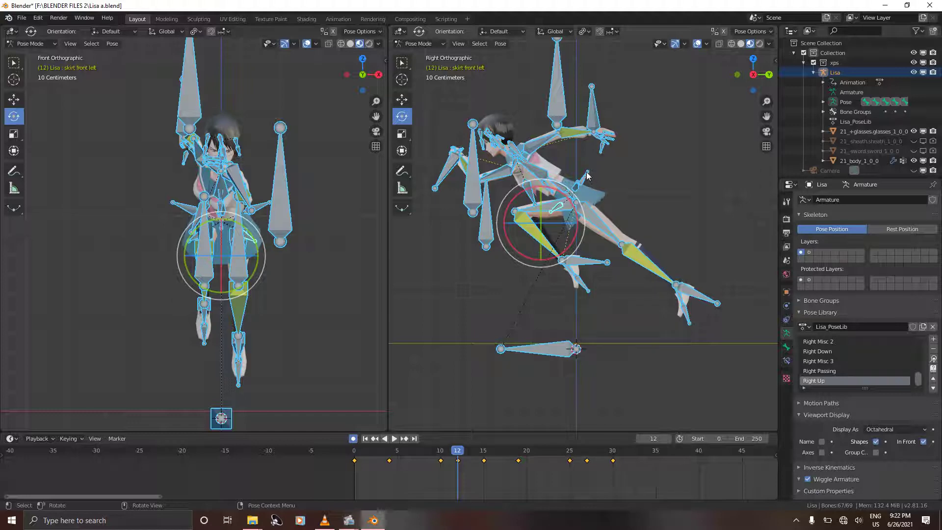
left_click(587, 175)
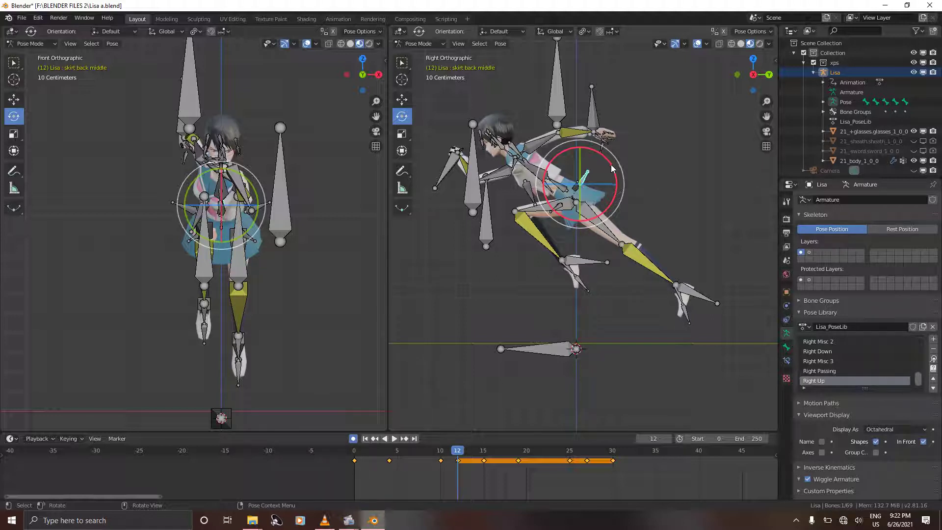
left_click_drag(614, 170, 613, 172)
key("alt+a")
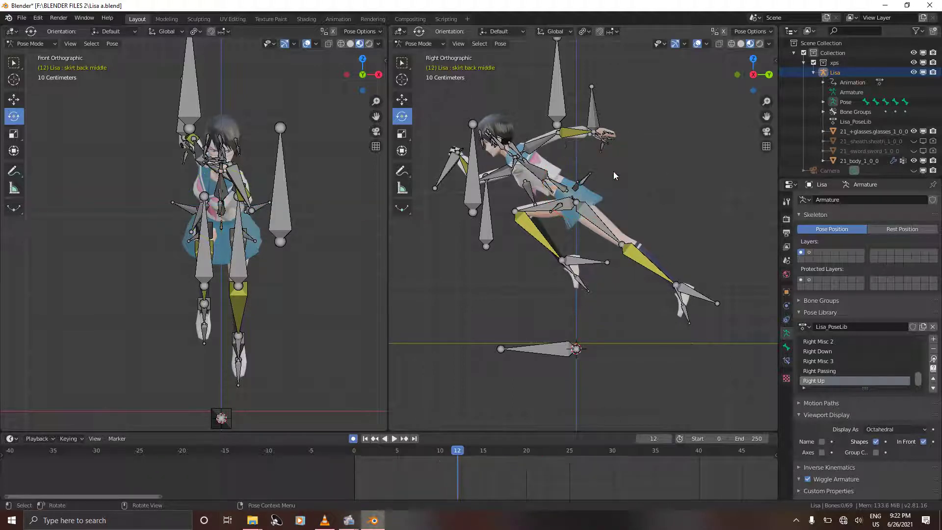
Step: Rotate the skirt back left bone slightly downward at frame 12 in the front view and the side view
left_click(268, 203)
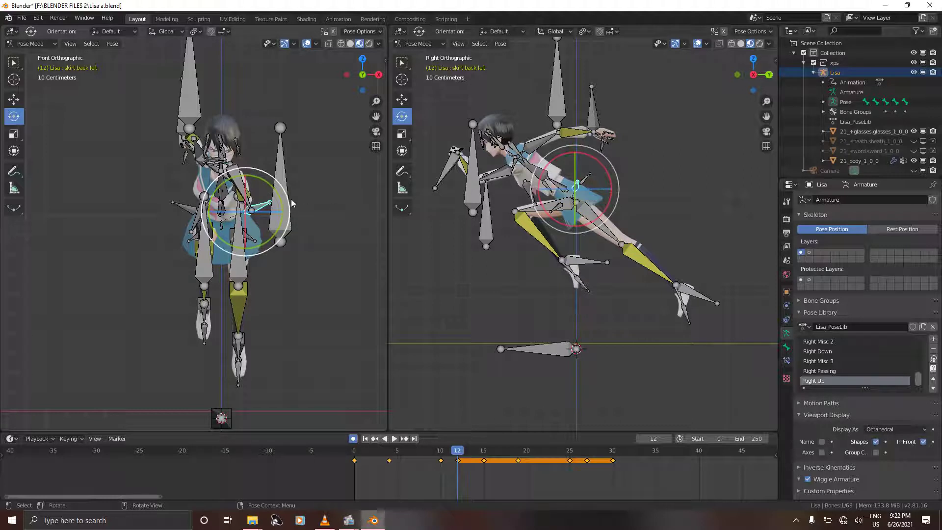
left_click_drag(284, 201, 286, 204)
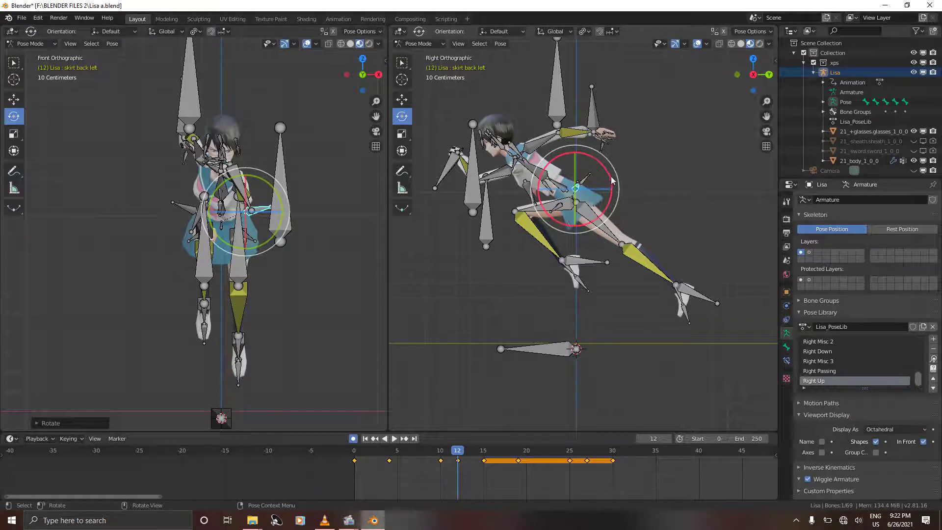
left_click_drag(612, 180, 612, 182)
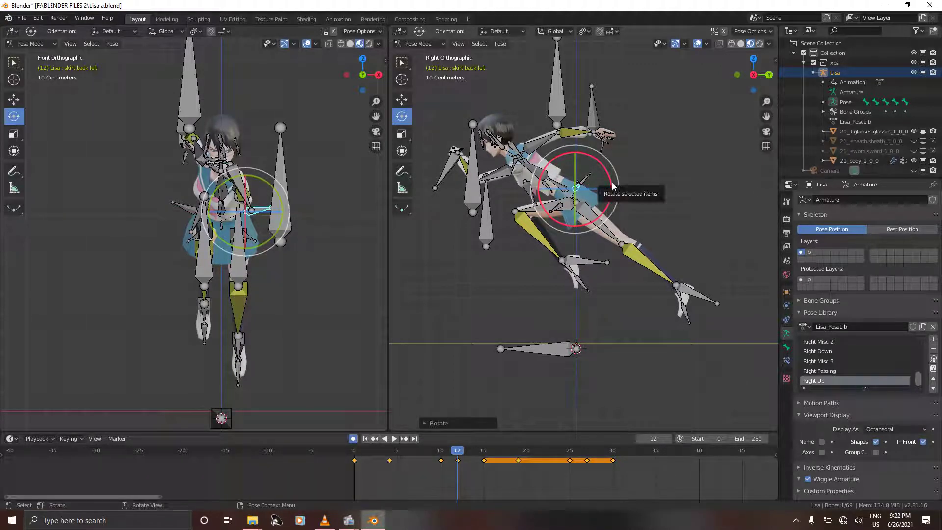
Step: Rotate the skirt back right bone at frame 12 in the front and side views to mirror the back left bone
left_click(208, 206)
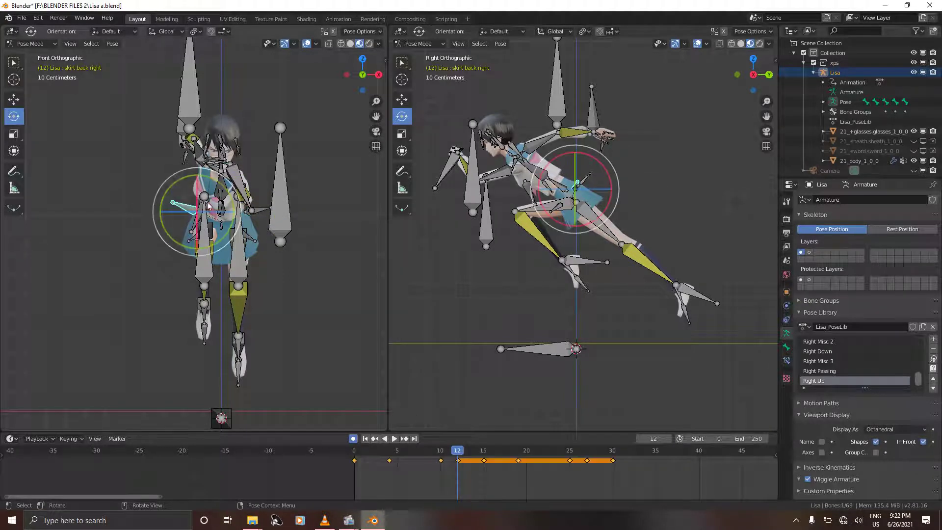
left_click_drag(226, 201, 227, 189)
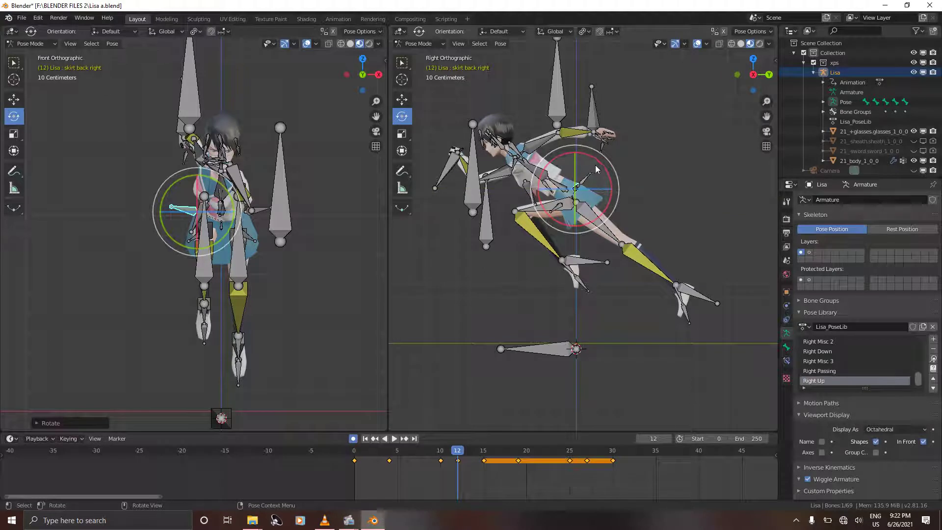
left_click_drag(599, 168, 604, 171)
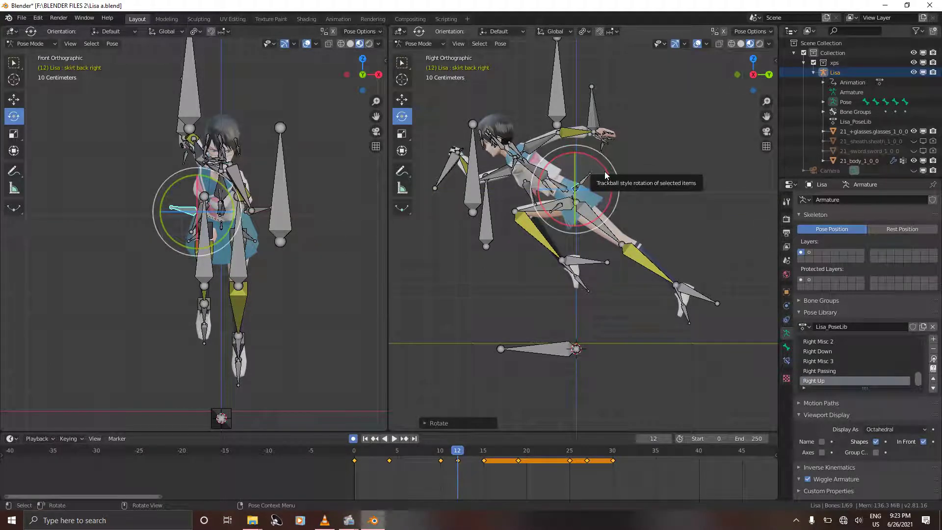
key("alt+a")
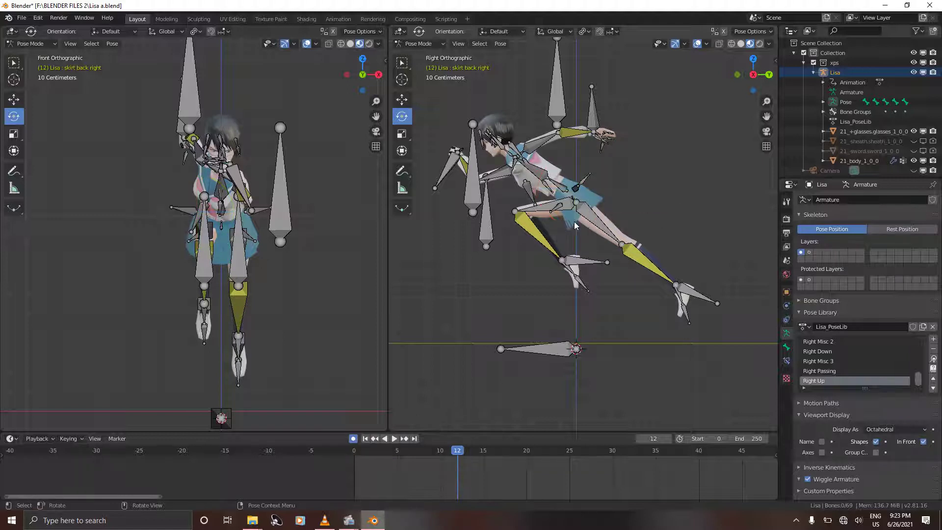
Step: Rotate the skirt front left bone upward at frame 12 in the side view to lift the skirt over the raised thigh
left_click(560, 213)
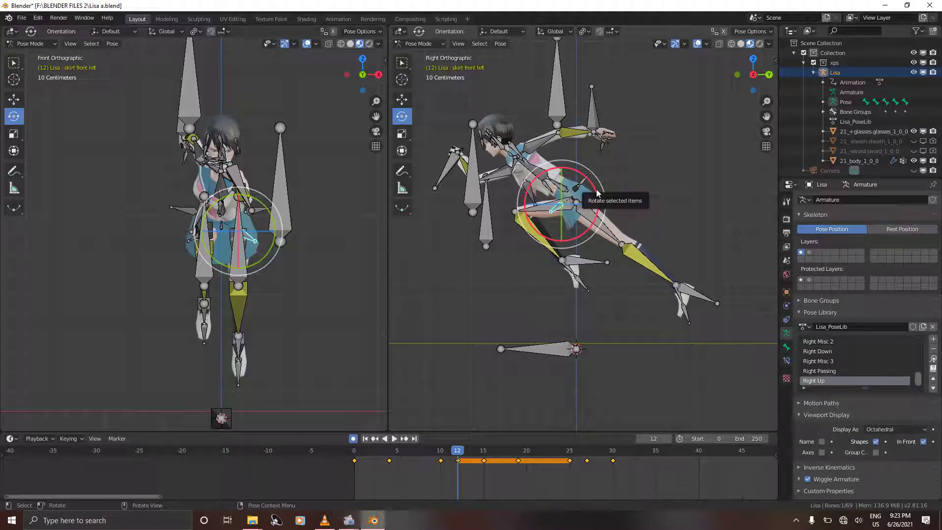
left_click_drag(597, 193, 575, 255)
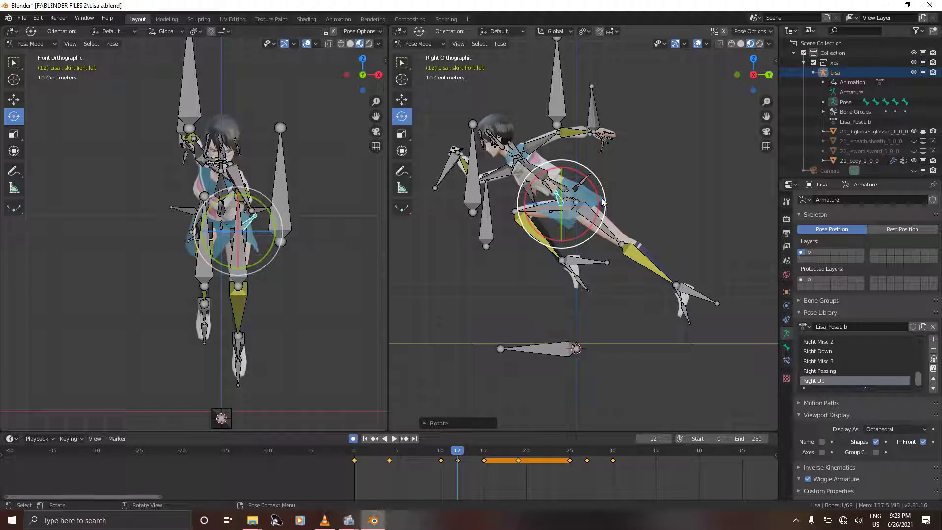
left_click(400, 256)
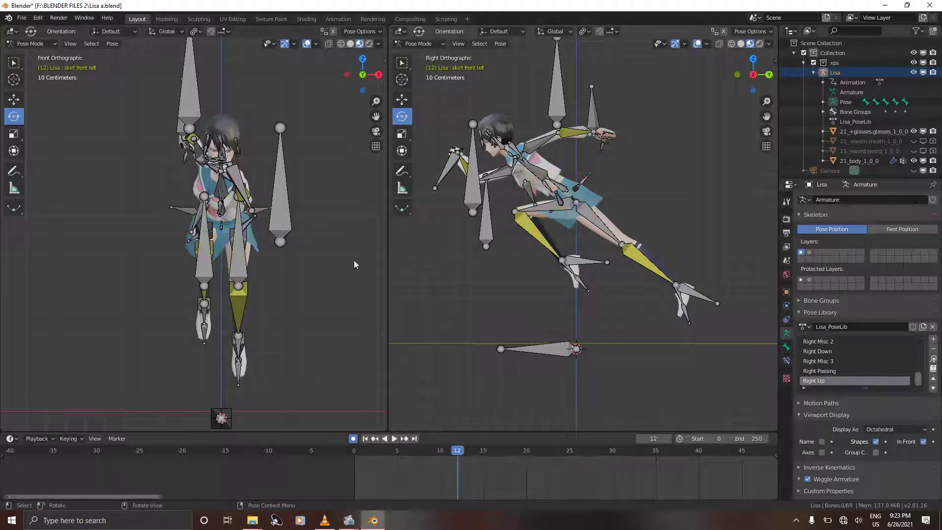
Step: Rotate the skirt front right bone upward at frame 12 in the side view, and turn it inward in the front view
left_click(190, 244)
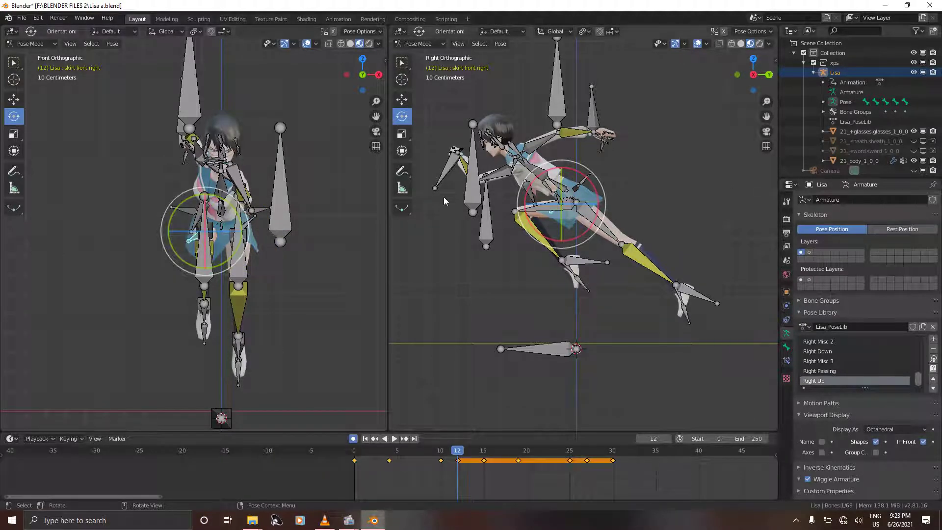
left_click_drag(596, 192, 546, 285)
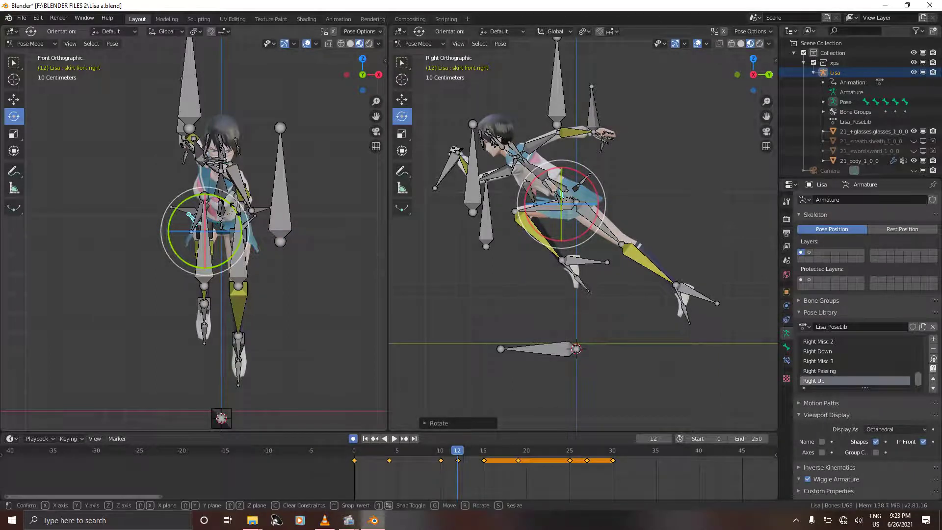
left_click_drag(238, 212, 237, 241)
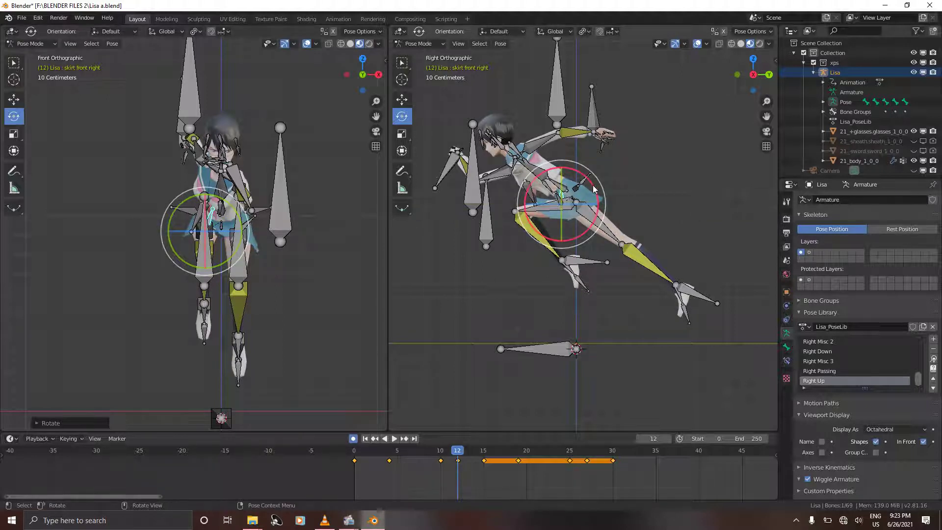
left_click_drag(595, 190, 597, 192)
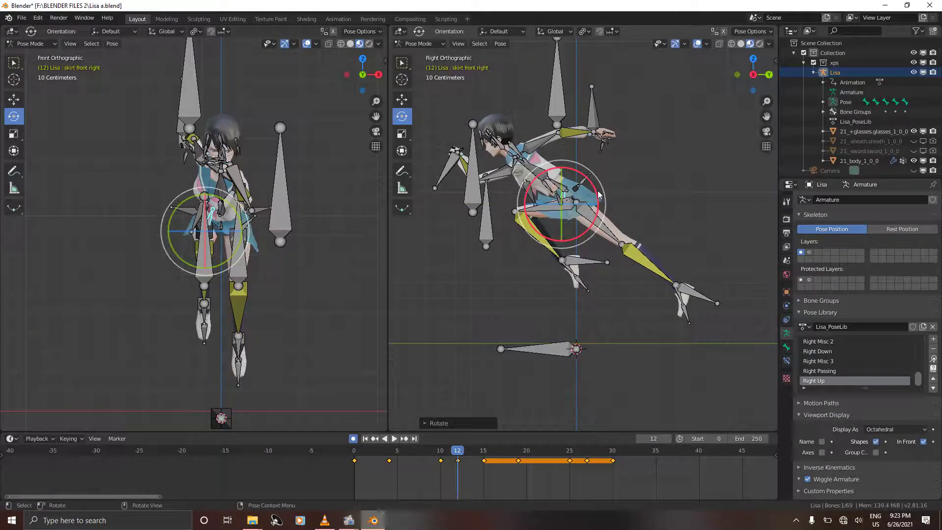
left_click(555, 207)
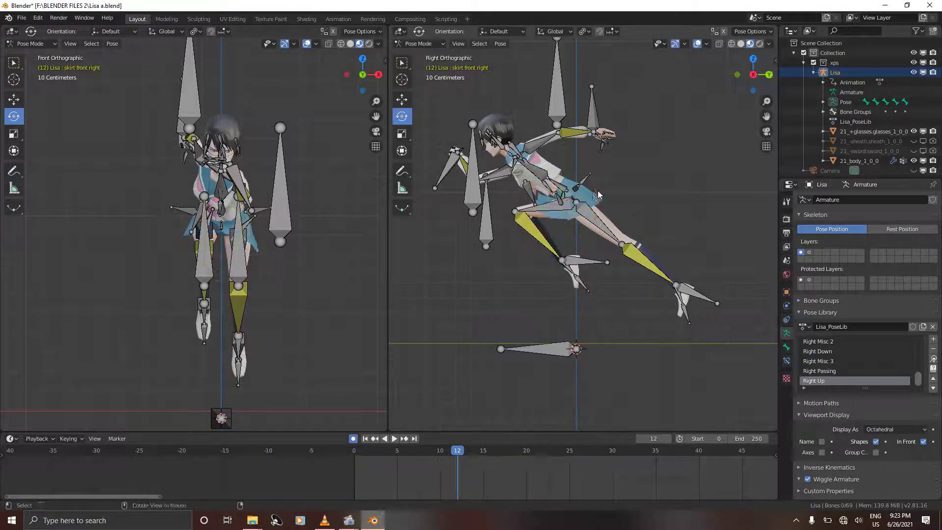
Step: Rotate the skirt front left bone a little further at frame 12 in the side view to match the front right bone
left_click(560, 201)
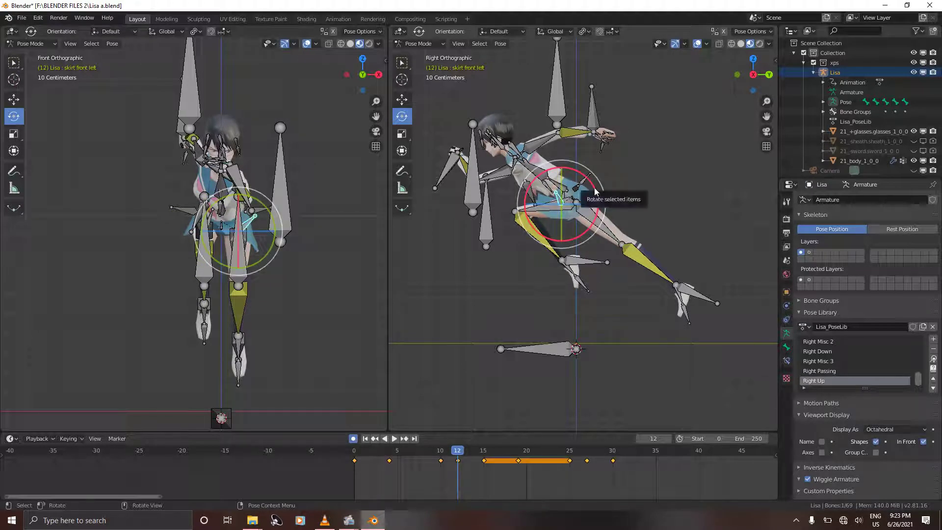
left_click_drag(596, 191, 594, 207)
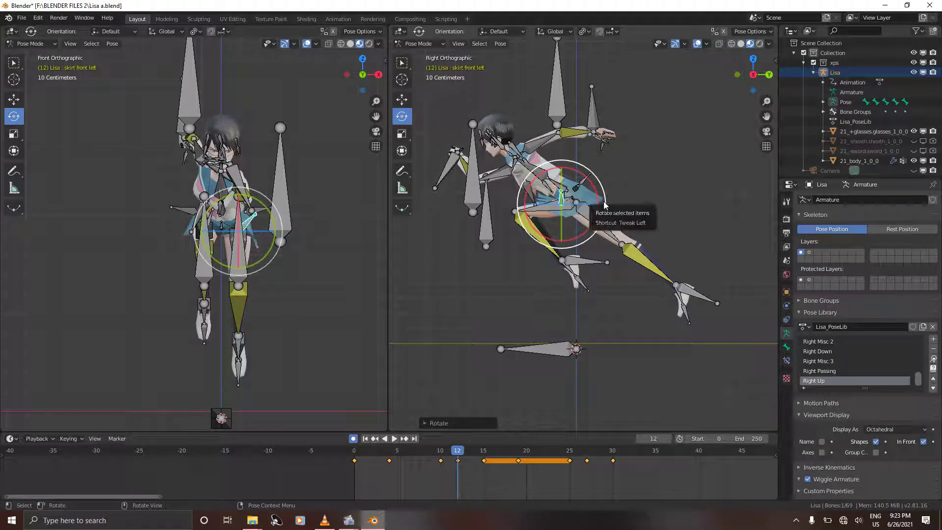
key("alt+a")
Step: Move the skirt front right bone up about 0.03 m at frame 12, and insert LocRotScale keyframes for all bones
left_click(209, 218)
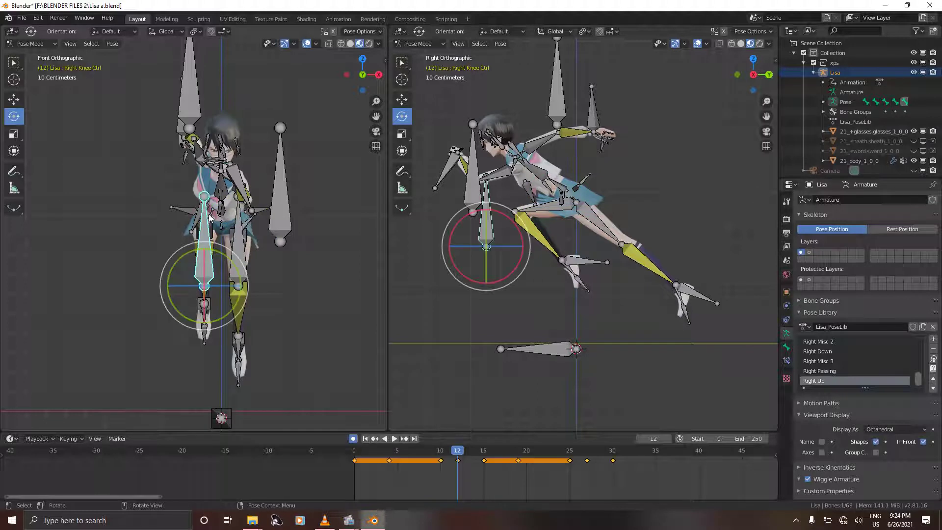
left_click(209, 218)
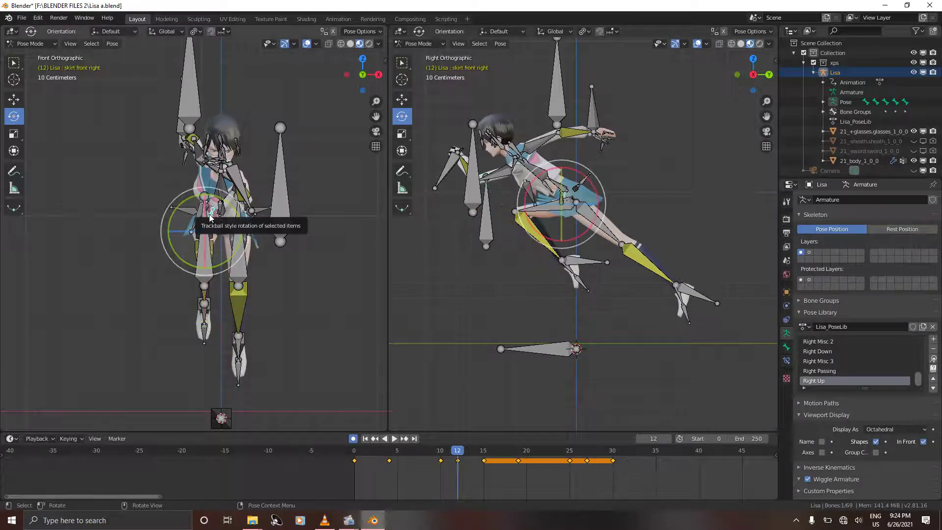
key("g")
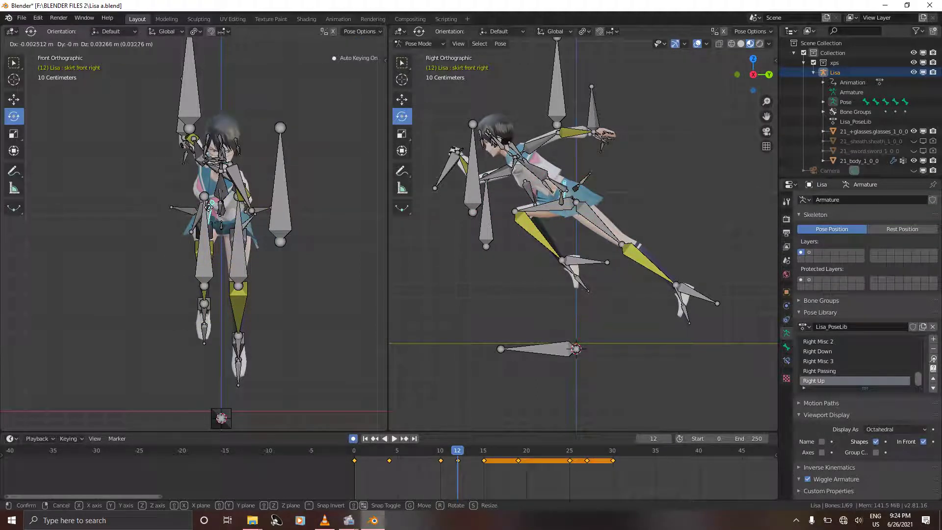
left_click(209, 206)
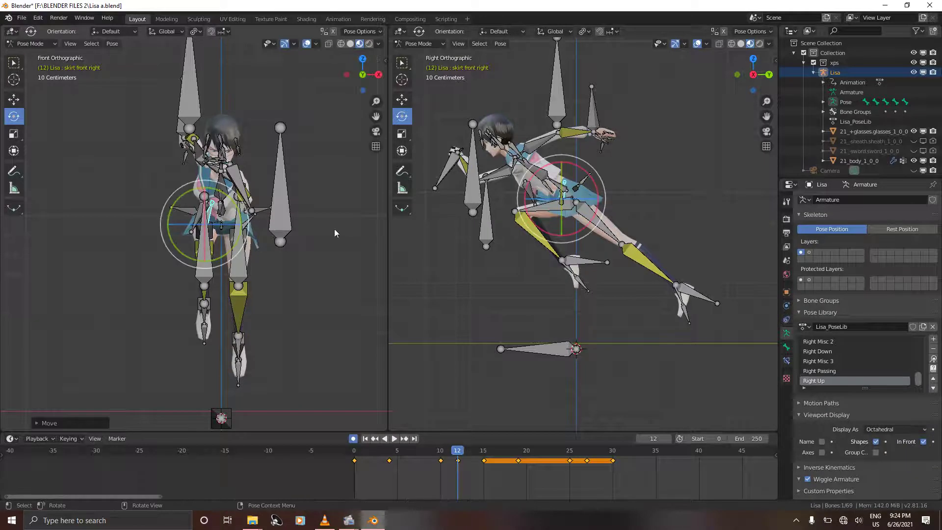
key("a")
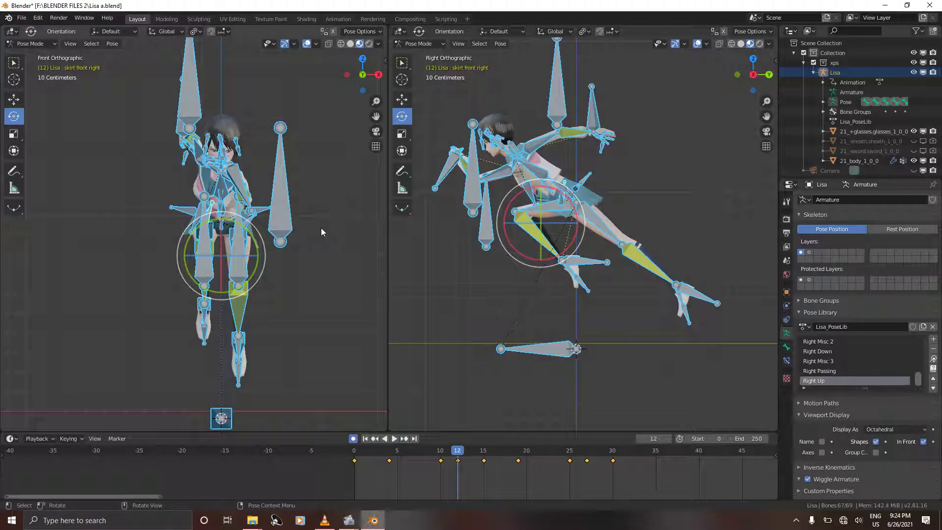
key("i")
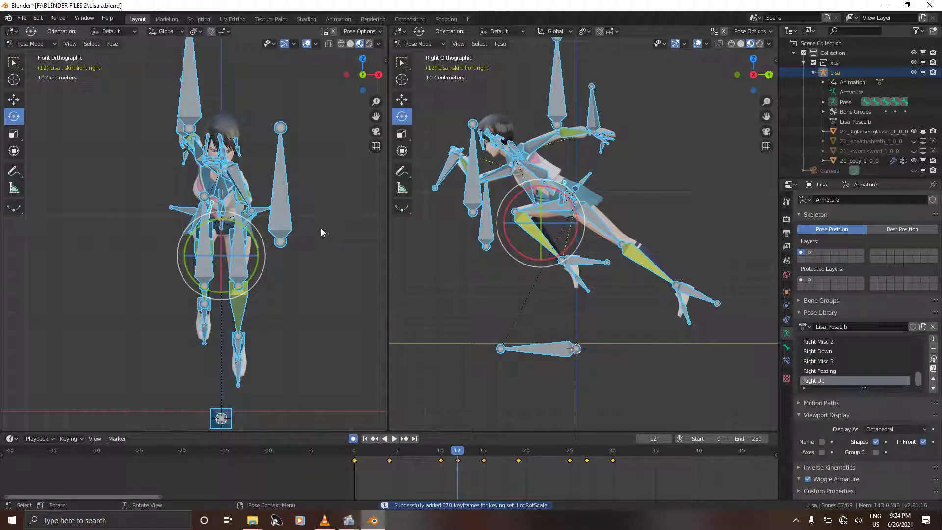
Step: Go to frame 15 and rotate the skirt back middle bone downward in the side view
key("Right")
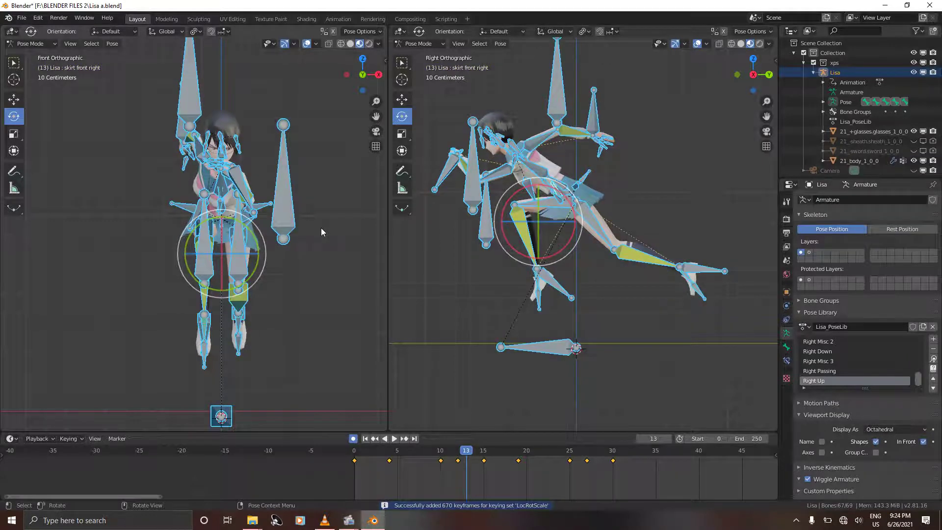
key("Right")
key("Right")
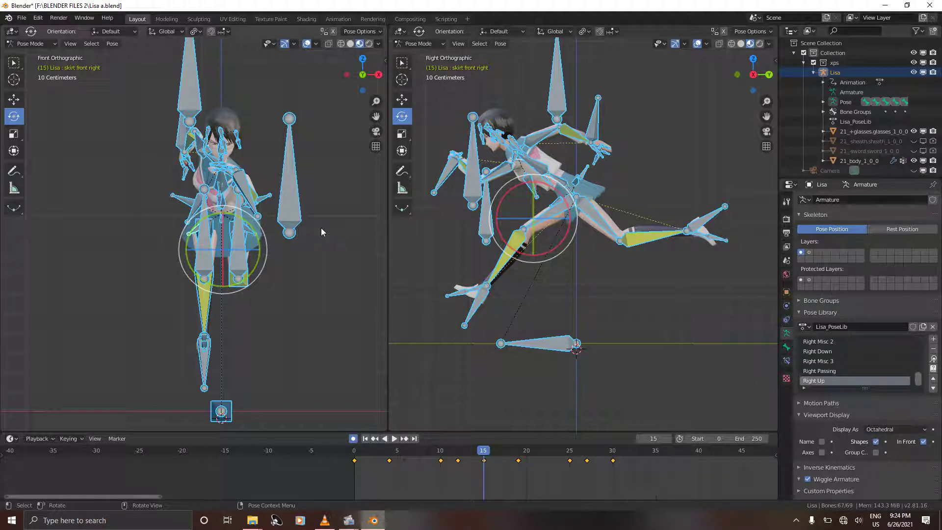
left_click(588, 171)
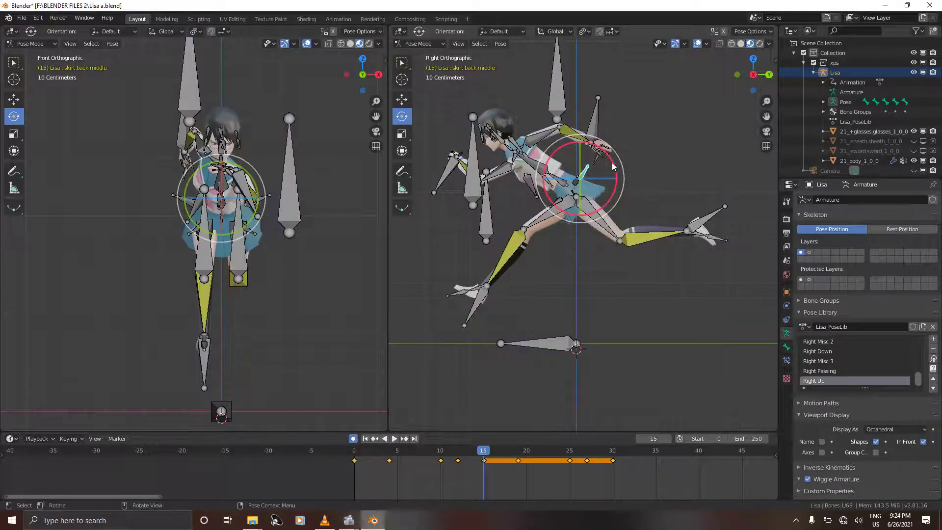
left_click_drag(615, 165, 622, 187)
Step: Rotate the skirt back left bone slightly downward at frame 15 in the front view, and adjust its angle in the side view
left_click(577, 179)
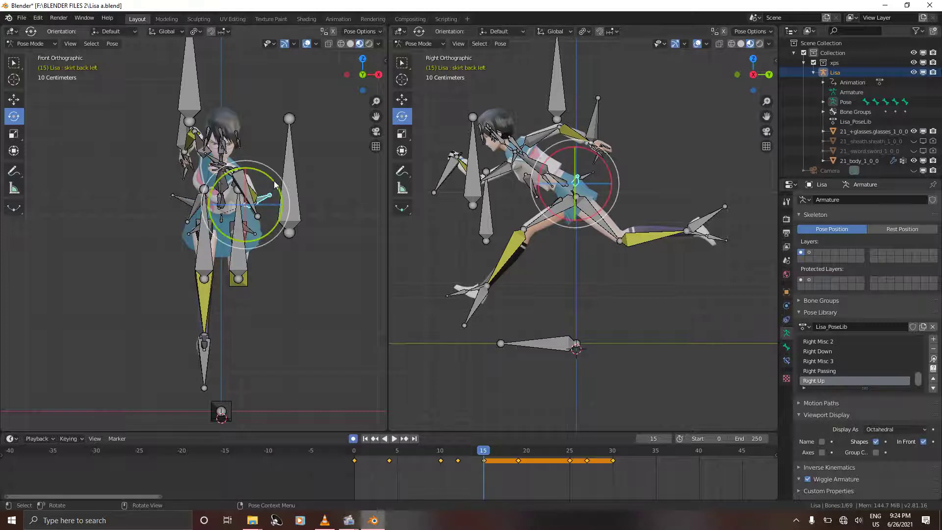
left_click_drag(272, 184, 269, 189)
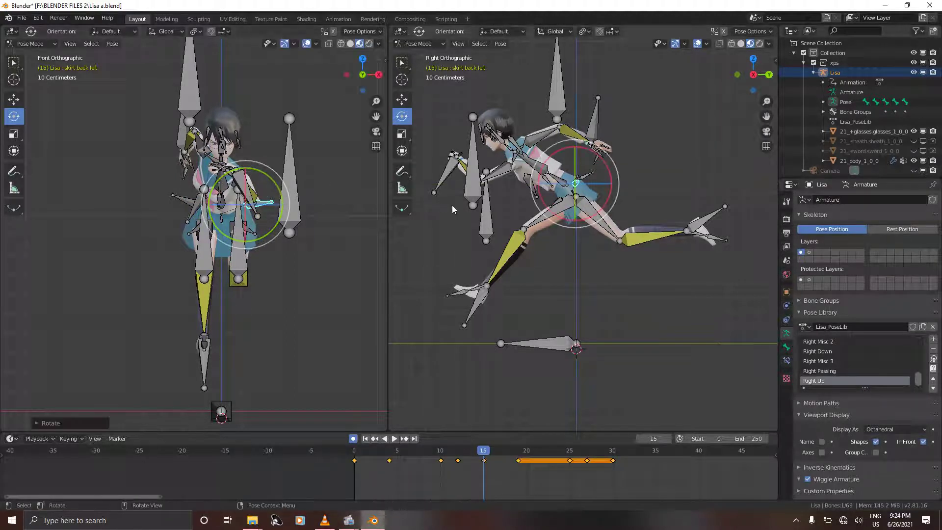
left_click_drag(609, 171, 614, 184)
key("alt+a")
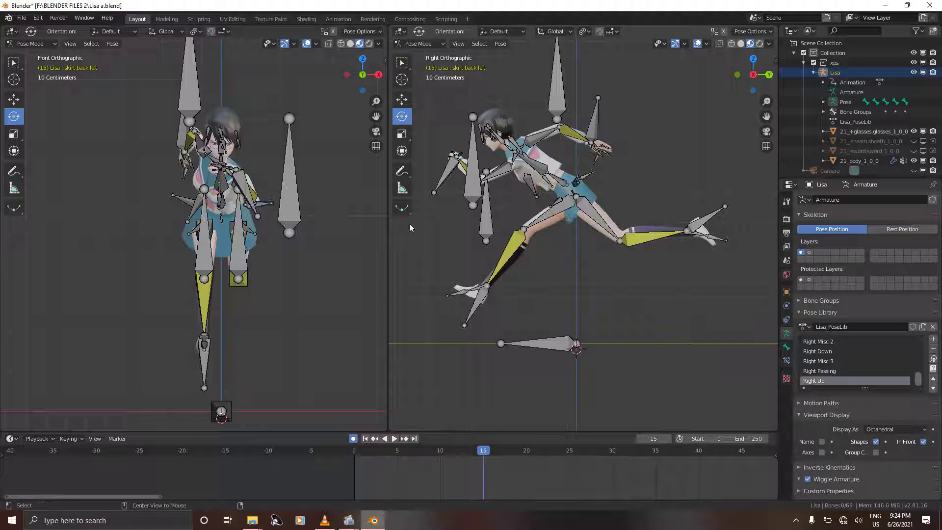
Step: Rotate the skirt front left bone upward at frame 15 in the side view
left_click(249, 227)
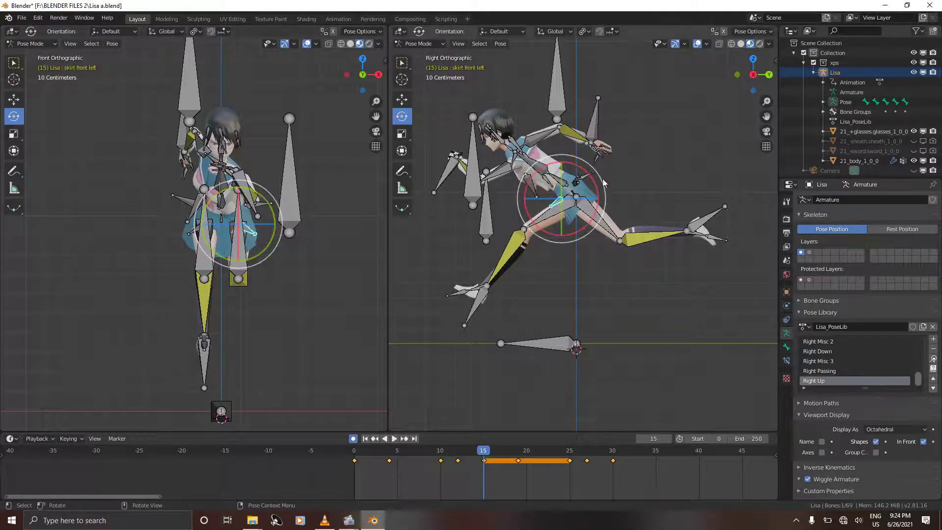
left_click_drag(595, 183, 587, 221)
left_click(287, 251)
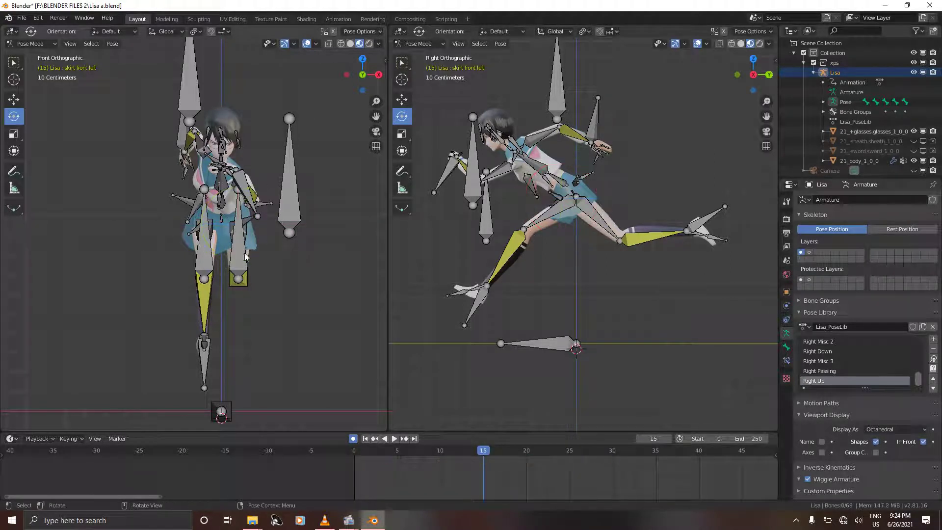
Step: Rotate the skirt front right bone upward at frame 15 in the side view, and turn it inward in the front view
left_click(191, 237)
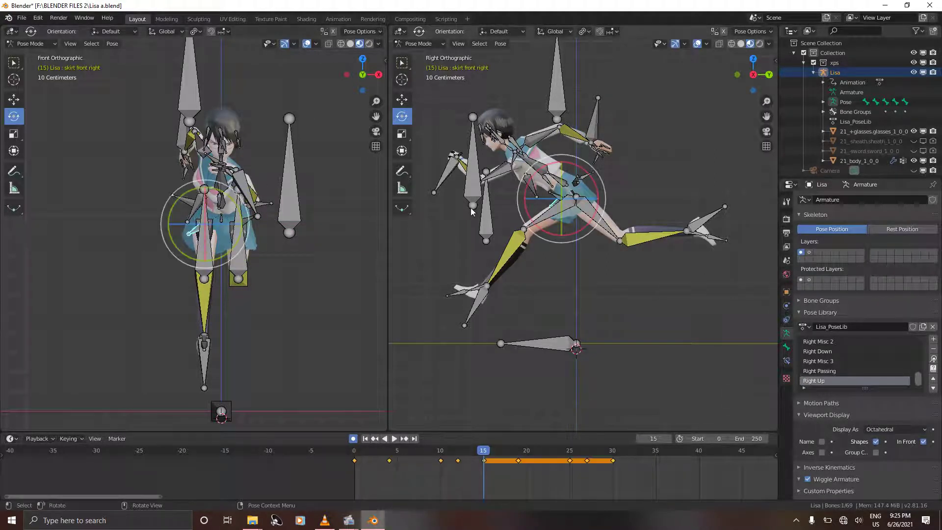
left_click_drag(594, 187, 595, 239)
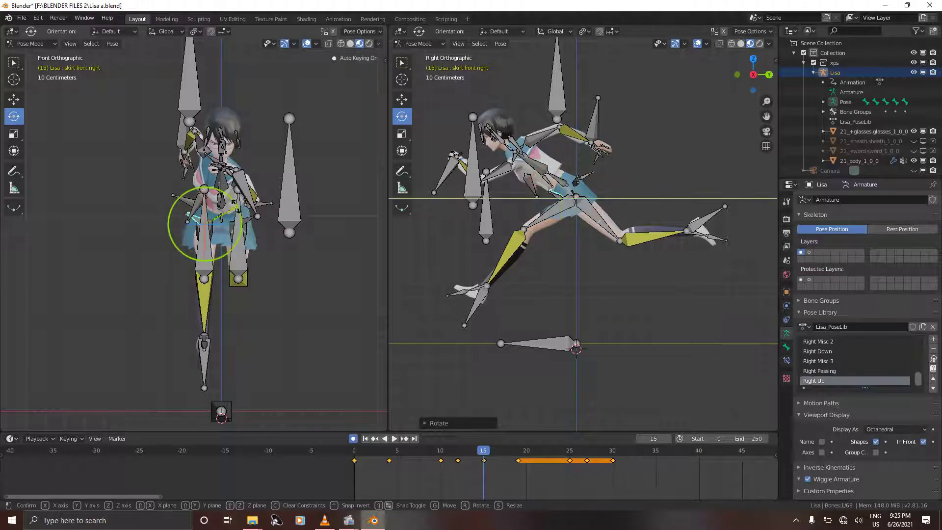
left_click_drag(237, 206, 241, 229)
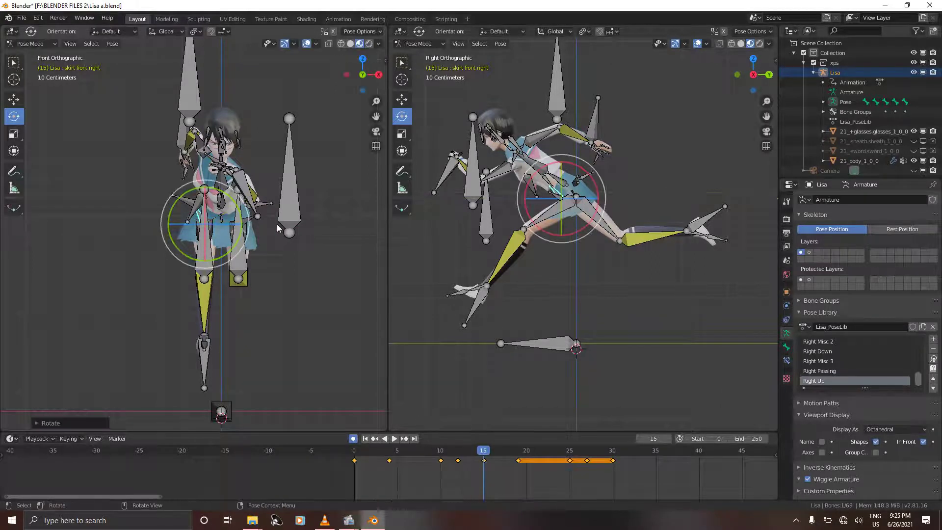
left_click(277, 223)
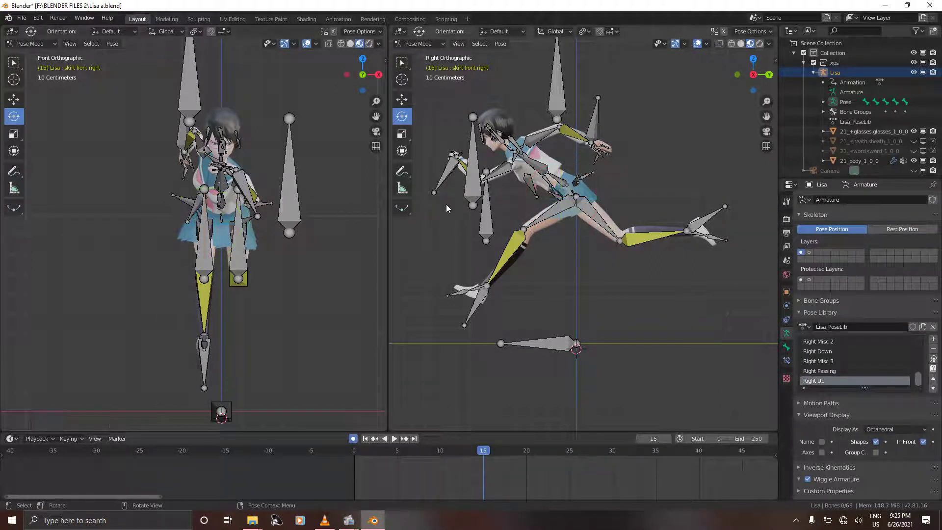
Step: Rotate the skirt front left bone very slightly at frame 15 in the front view
left_click(554, 197)
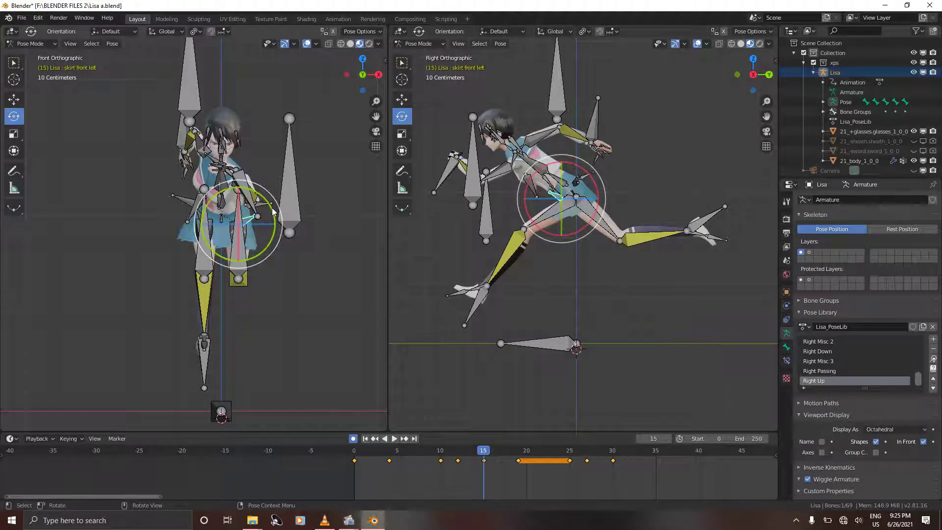
left_click_drag(274, 212, 273, 214)
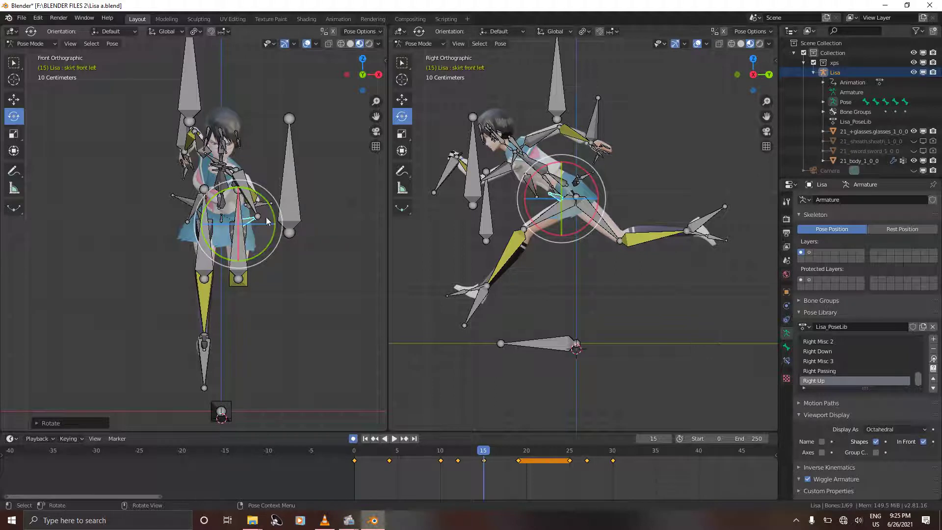
key("alt+a")
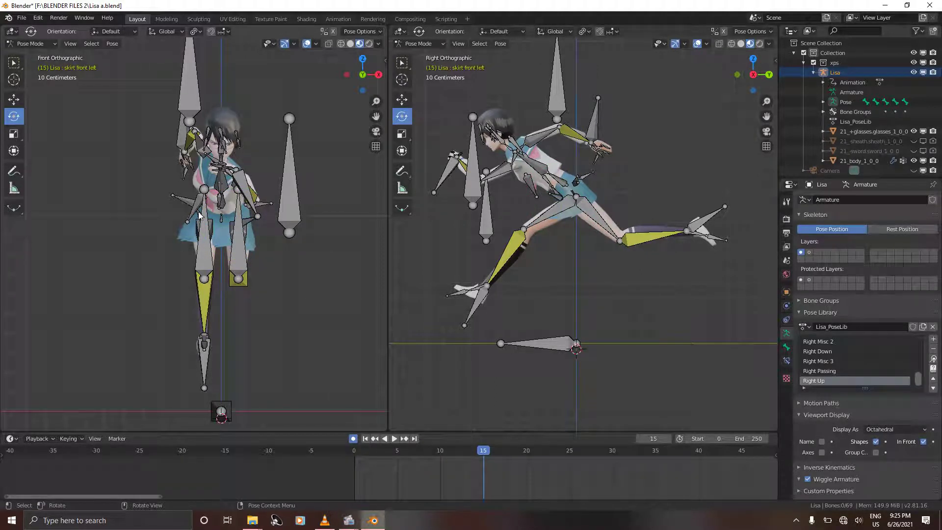
Step: Fine-tune the skirt front right bone's rotation at frame 15 in the side view, and insert LocRotScale keyframes for all bones
left_click(557, 195)
left_click_drag(598, 192, 598, 193)
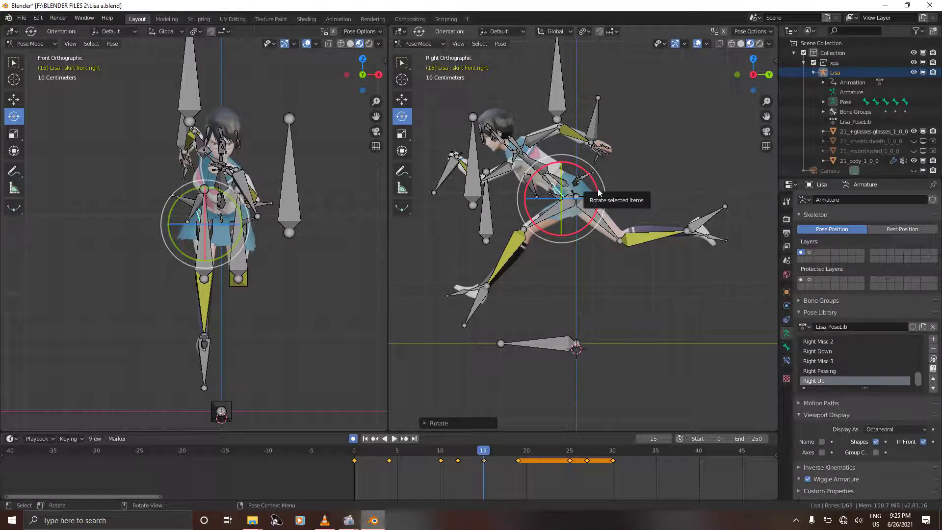
key("a")
key("i")
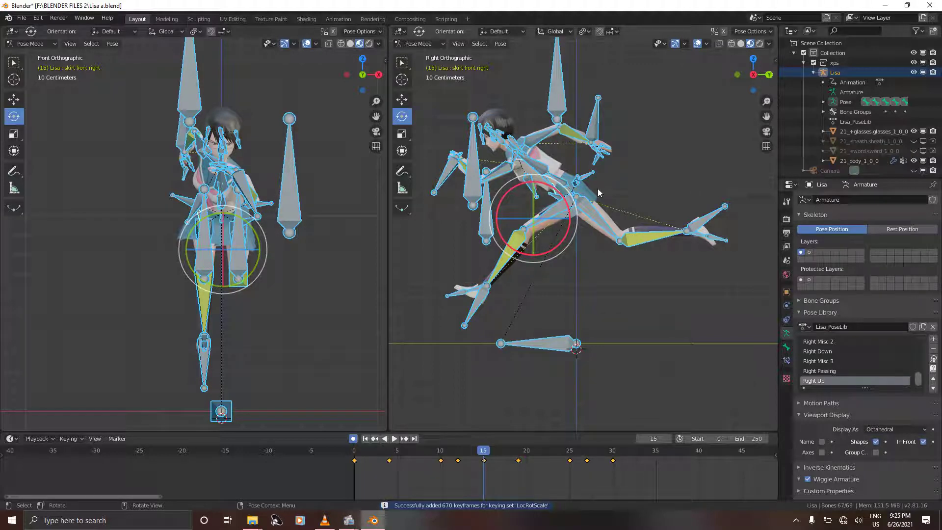
Step: Go to frame 19 and rotate the skirt back middle bone upward in the side view until it stands about vertical
key("Right")
key("Right")
key("Right")
key("Right")
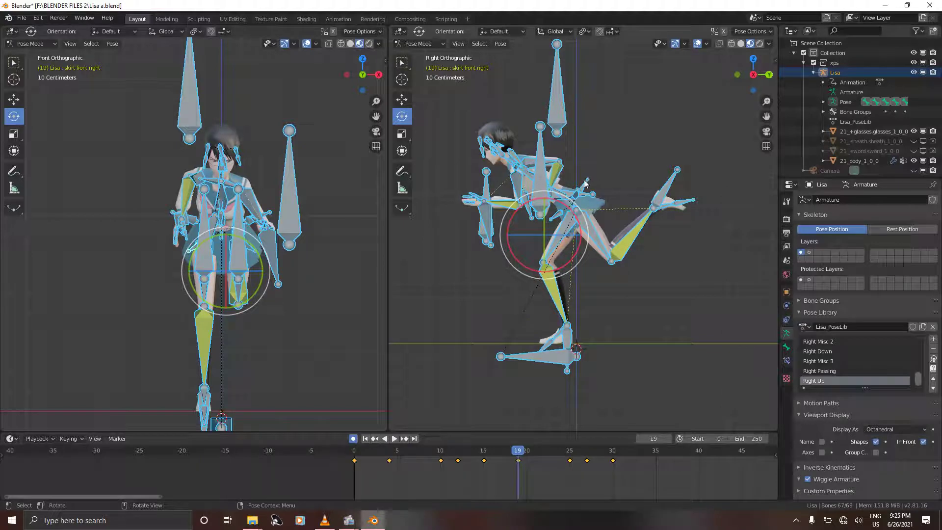
left_click(584, 183)
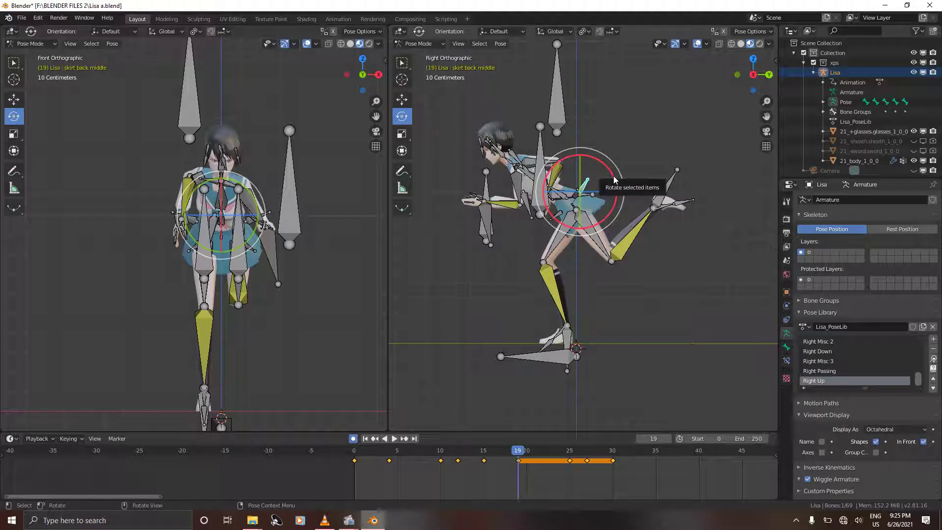
left_click_drag(614, 181, 600, 162)
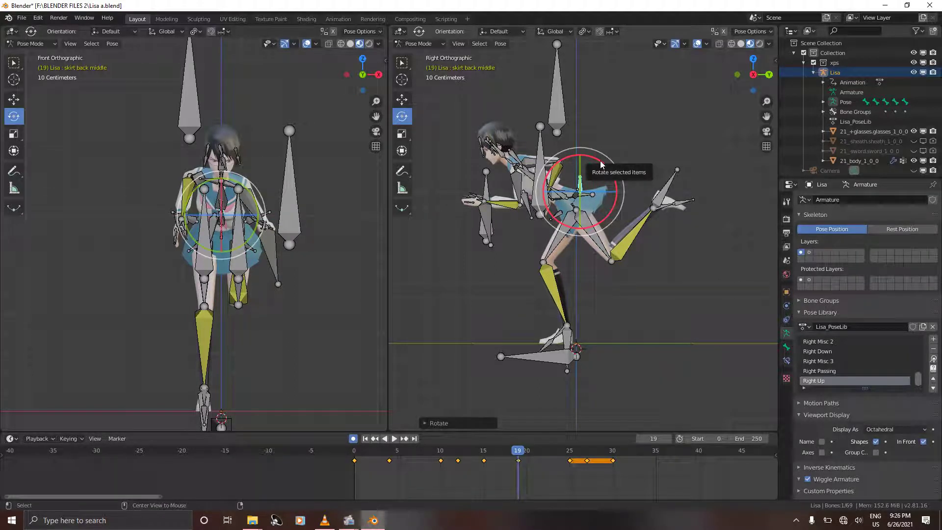
left_click(600, 165)
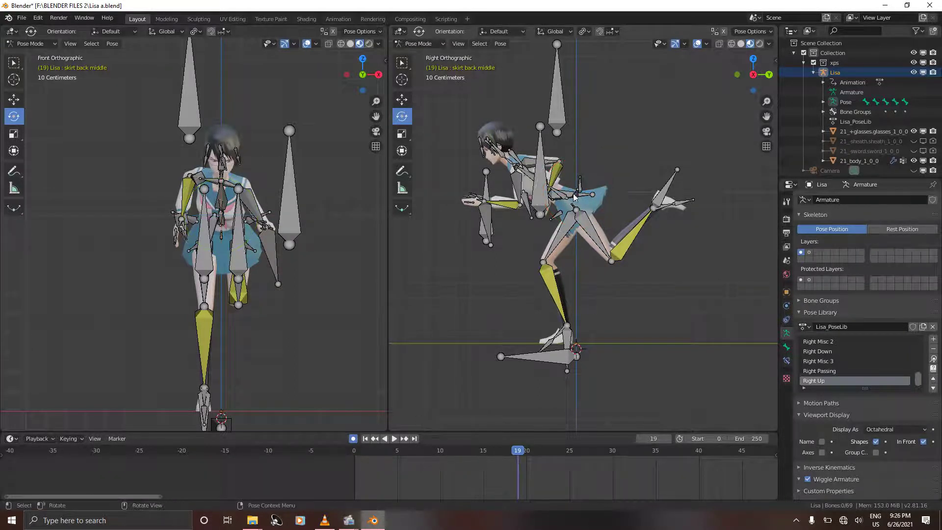
Step: Rotate the skirt back left bone upward at frame 19 in the front view, and tilt it slightly forward in the side view
left_click(269, 213)
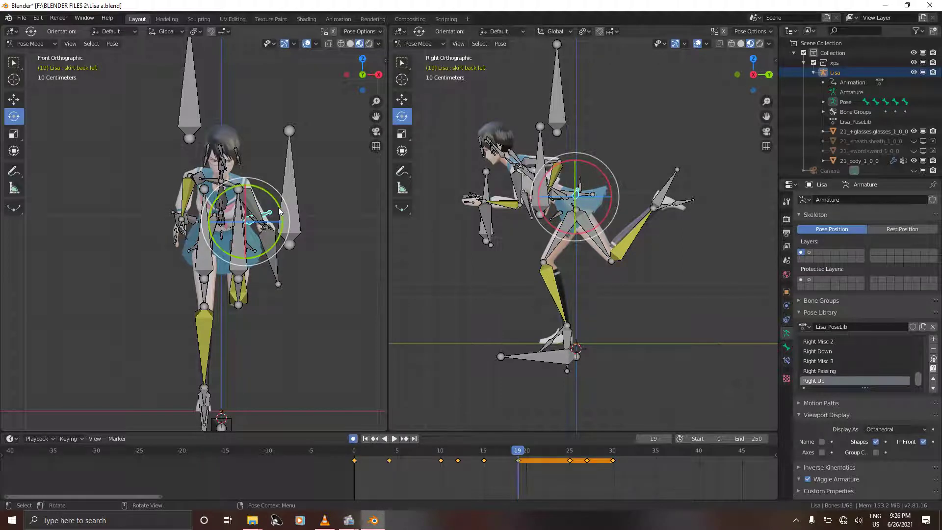
left_click_drag(279, 211, 263, 196)
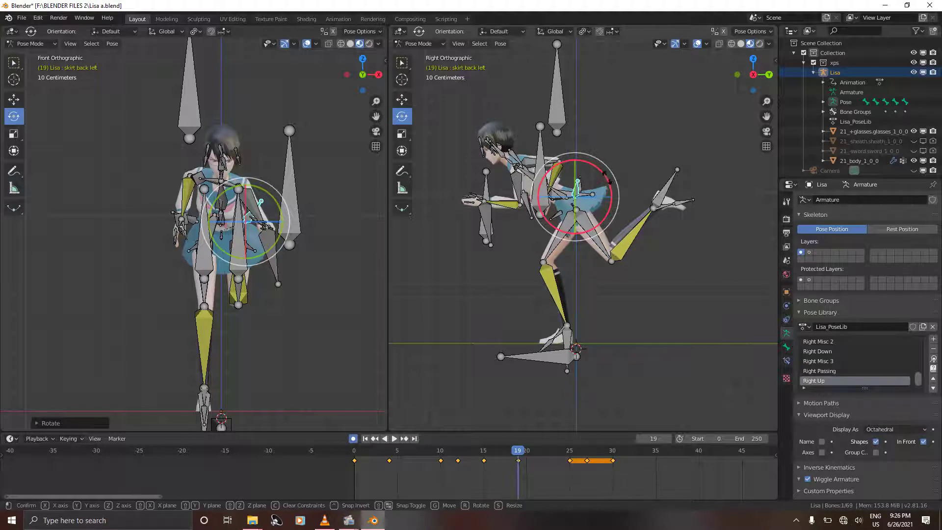
left_click_drag(608, 179, 602, 171)
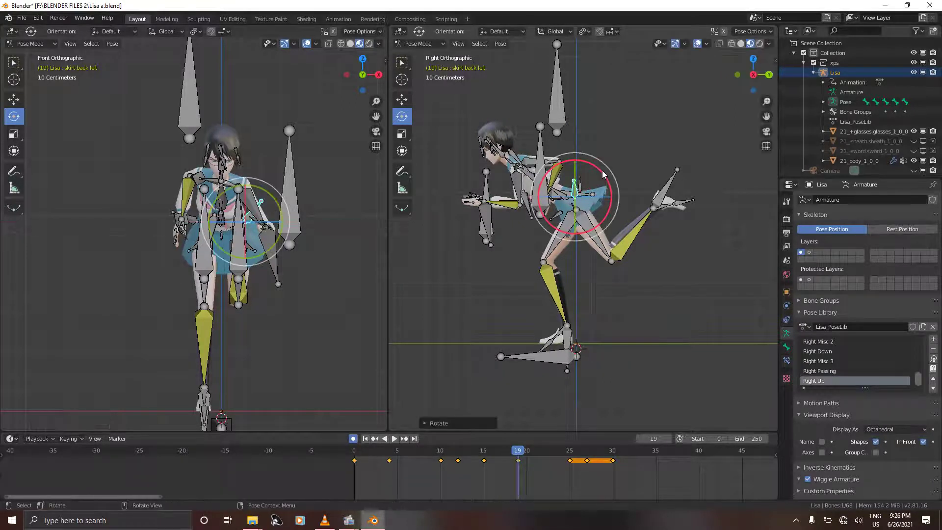
Step: Rotate the skirt back right bone upward at frame 19 in the front view, and tilt it slightly forward in the side view
left_click(189, 224)
left_click(194, 221)
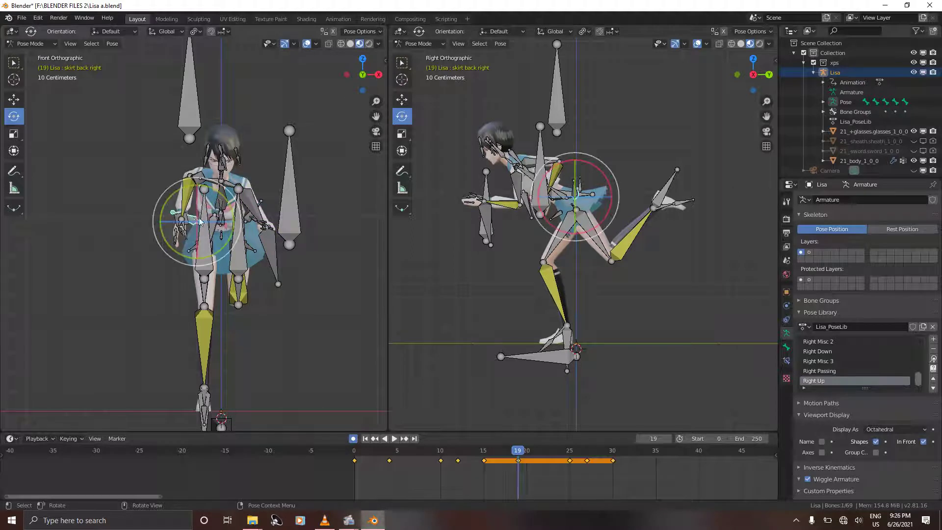
left_click_drag(234, 208, 234, 224)
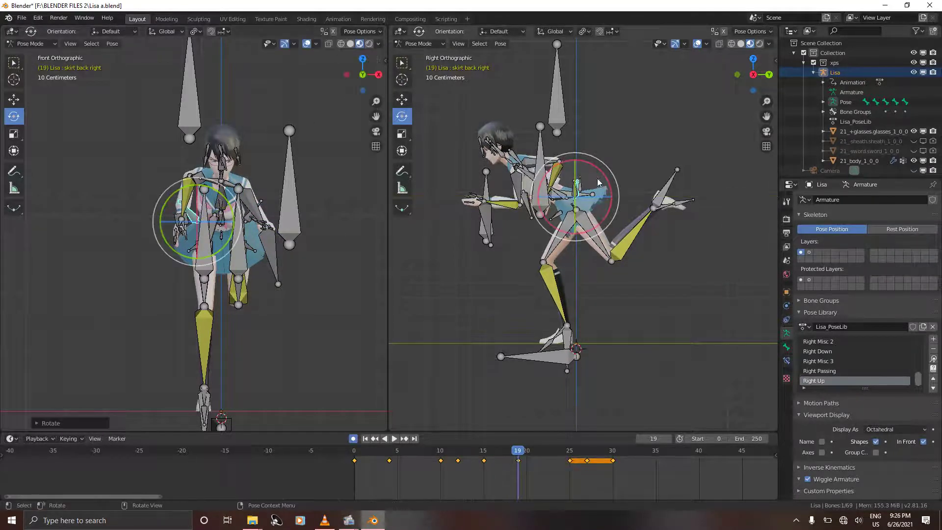
left_click_drag(607, 181, 603, 176)
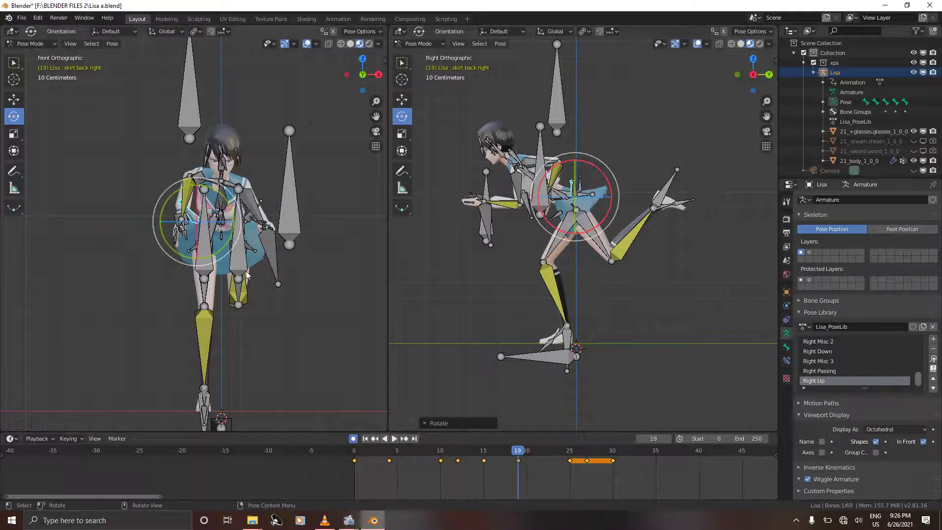
left_click(216, 274)
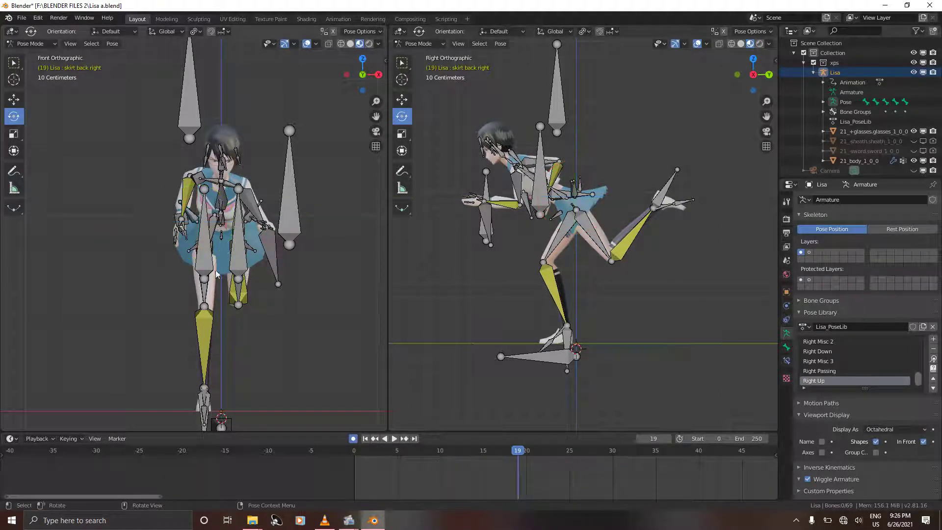
Step: Rotate the skirt front right bone upward at frame 19 in the side view
left_click(192, 253)
left_click_drag(594, 215, 599, 237)
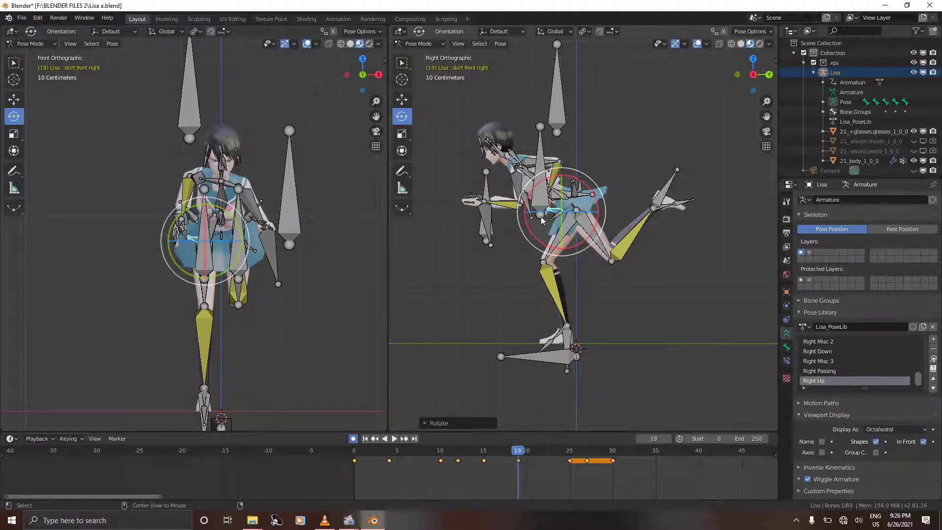
key("alt+a")
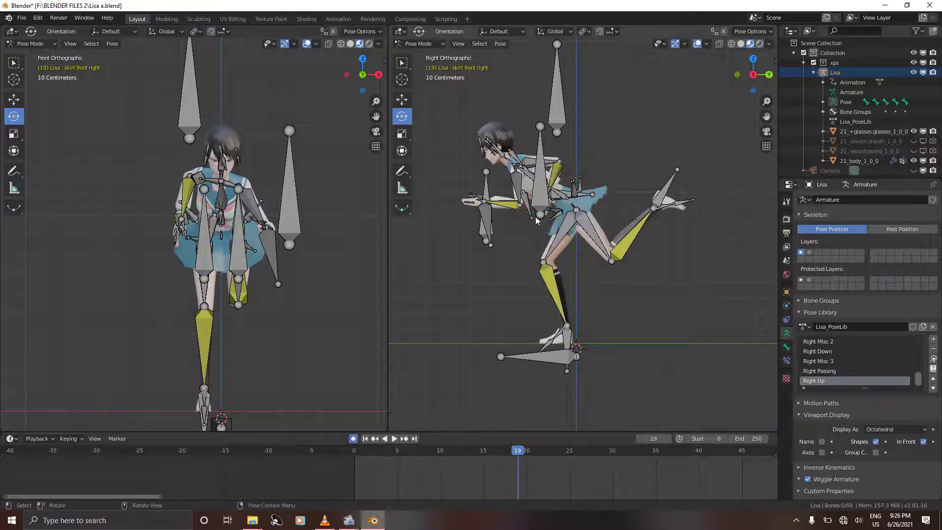
Step: Rotate the skirt front left bone upward at frame 19 in the side view, and insert LocRotScale keyframes for all bones
left_click(254, 253)
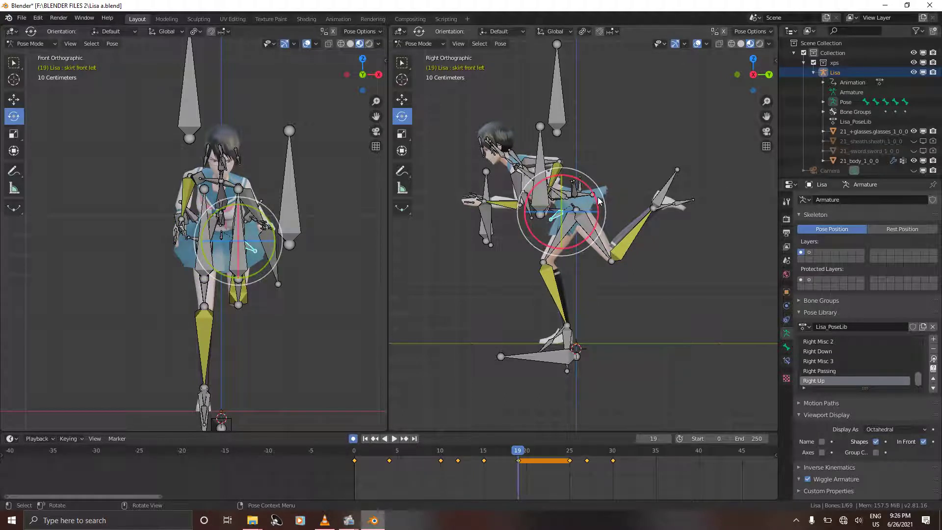
left_click_drag(599, 201, 603, 219)
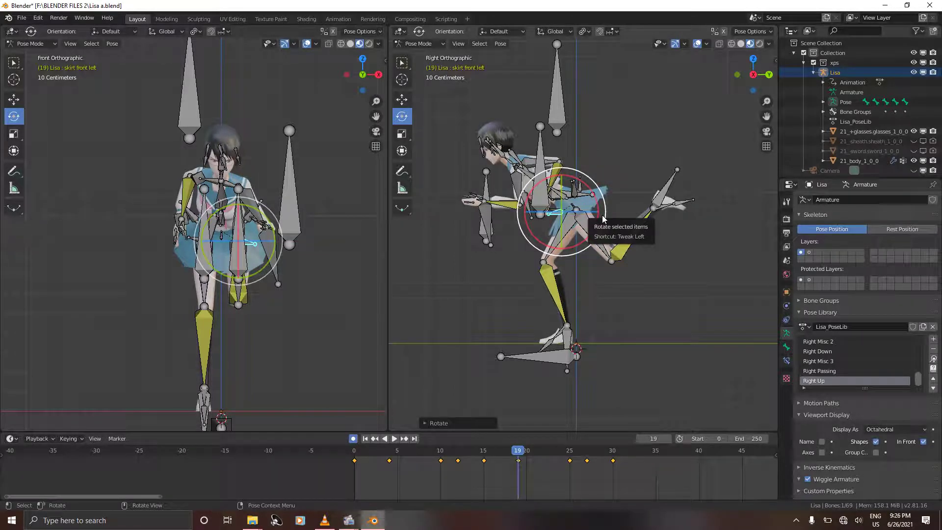
key("a")
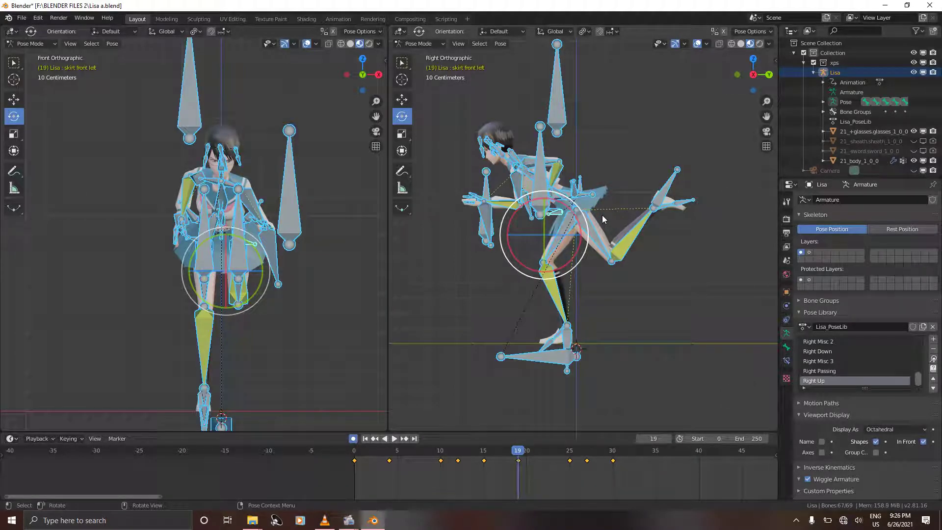
key("i")
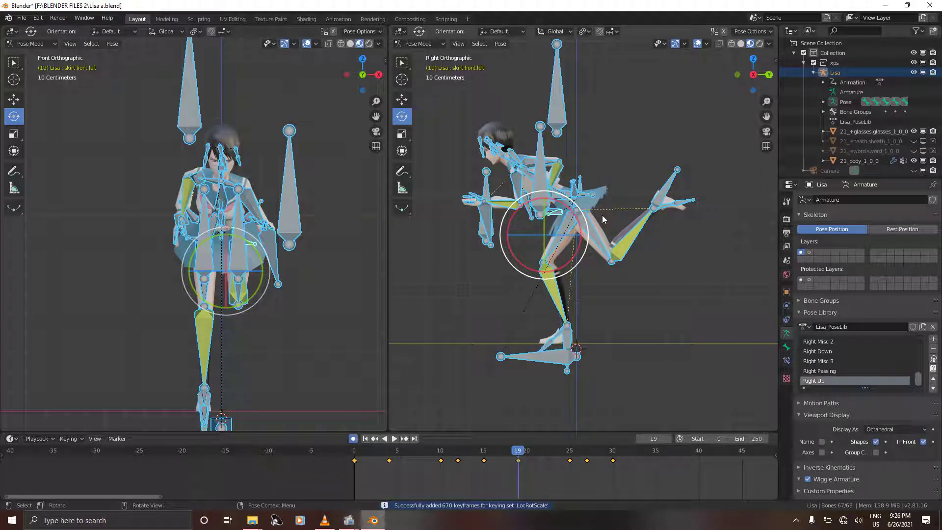
Step: Go to frame 25 and rotate the skirt back middle bone upward and forward in the side view
key("space")
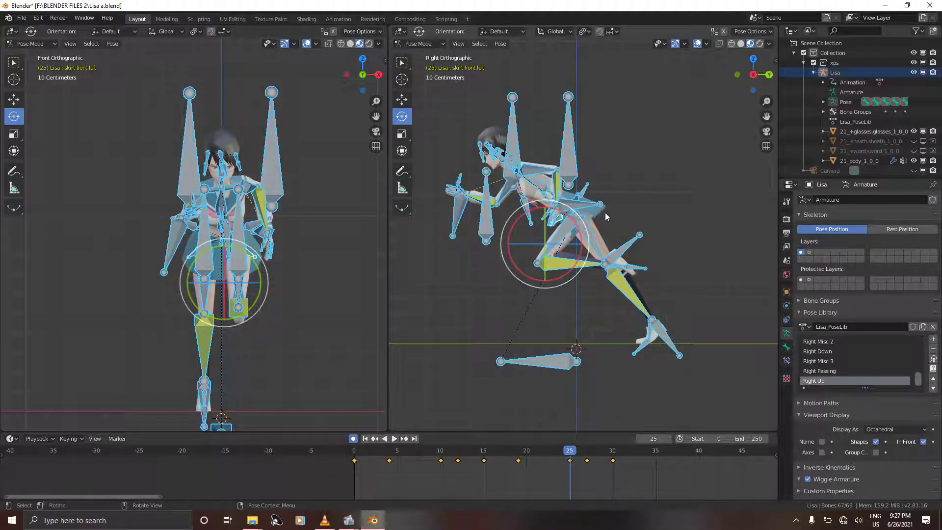
left_click(586, 189)
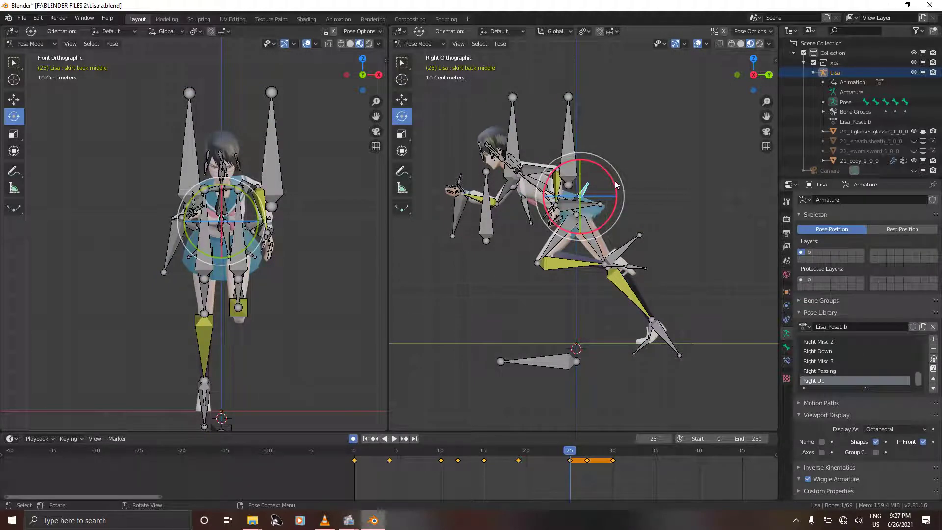
left_click_drag(613, 182, 579, 166)
left_click(592, 196)
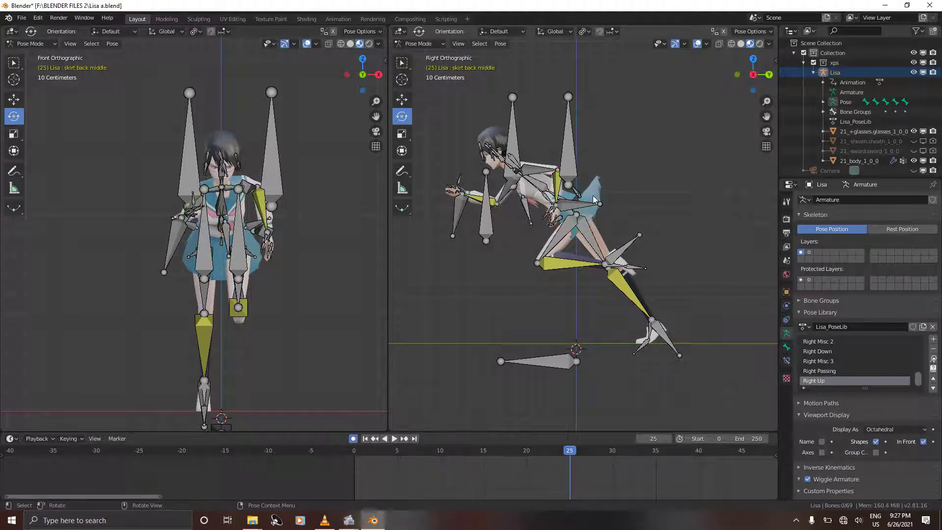
Step: Rotate the skirt back left bone upward at frame 25 in the front view, and tilt it forward in the side view
left_click(250, 228)
left_click_drag(281, 220, 252, 201)
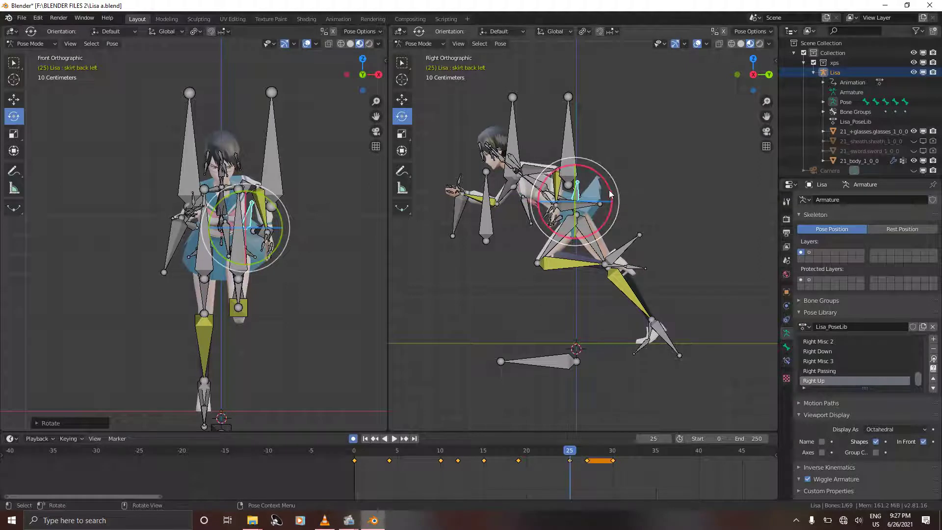
left_click_drag(610, 194, 591, 181)
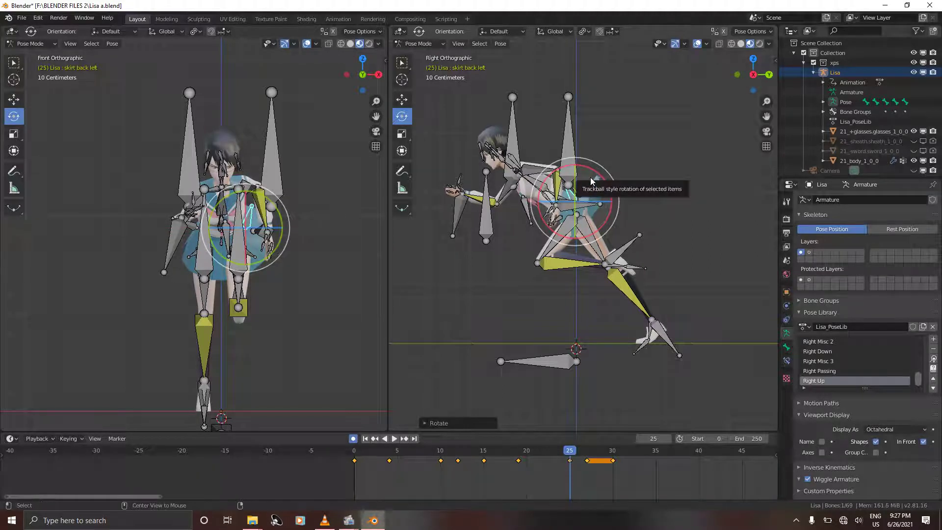
left_click(632, 162)
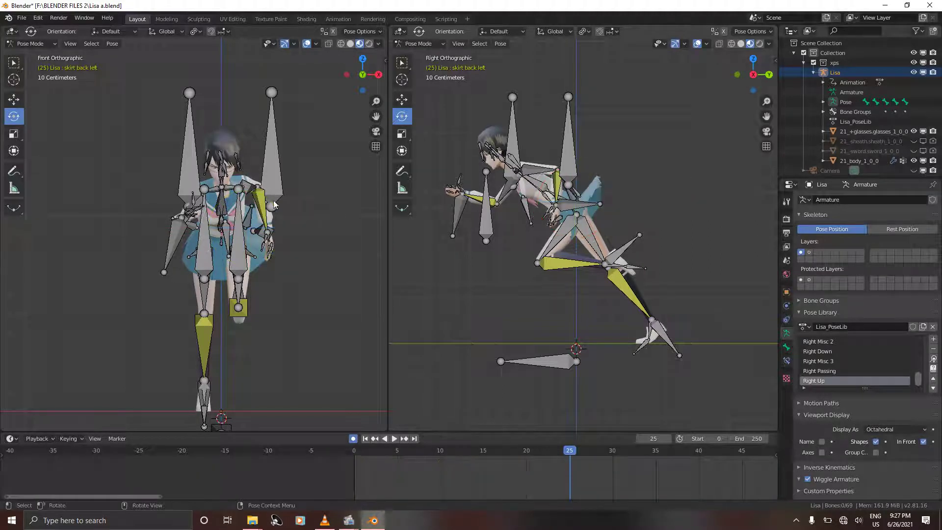
Step: Rotate the skirt back right bone slightly upward at frame 25 in the front view, and tilt it forward in the side view
left_click(195, 229)
left_click_drag(233, 226, 227, 235)
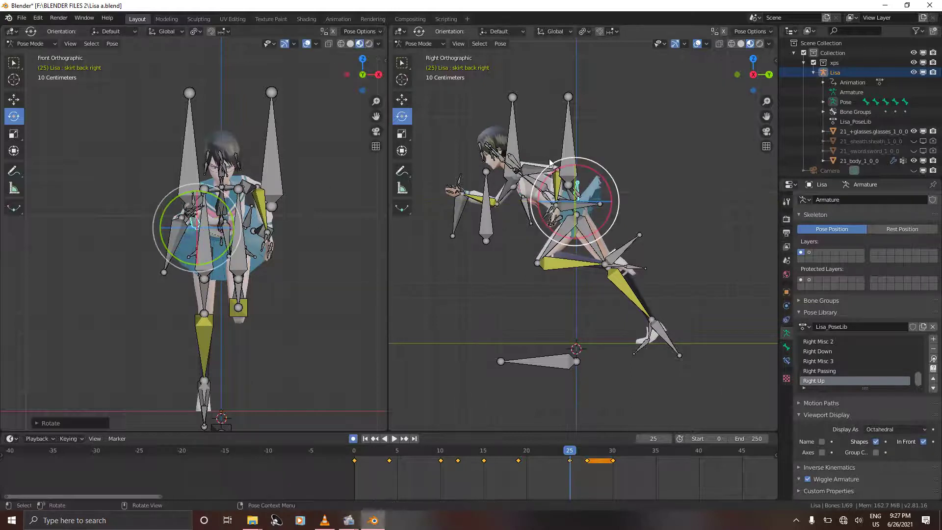
left_click_drag(611, 191, 590, 172)
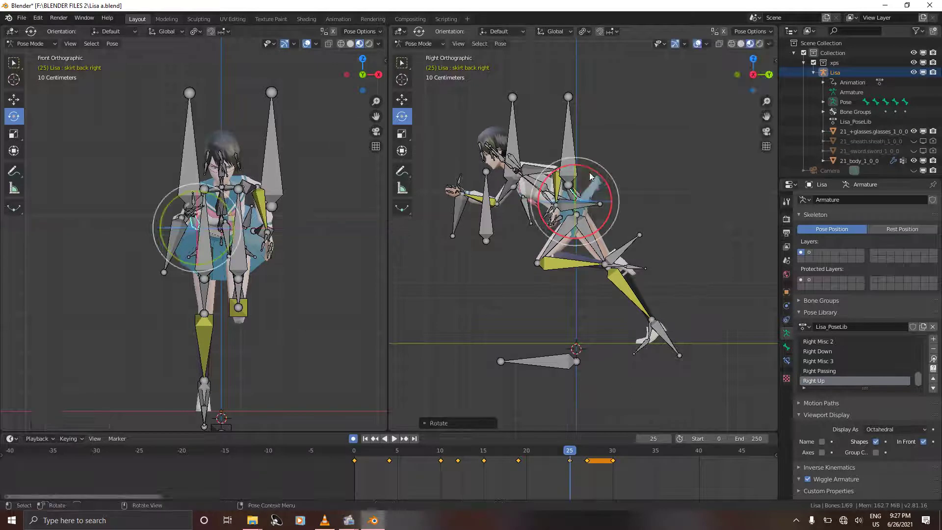
key("alt+a")
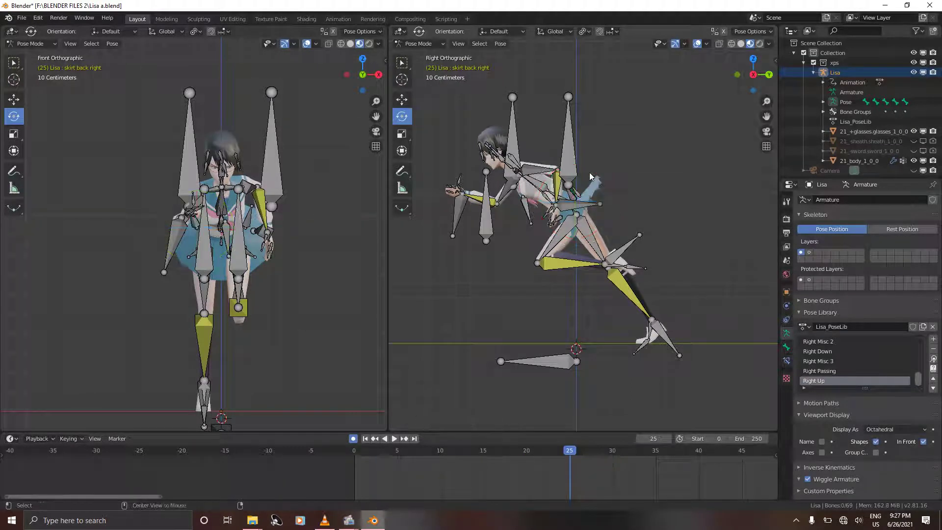
Step: Rotate the skirt front left bone upward at frame 25 in the side view
left_click(564, 219)
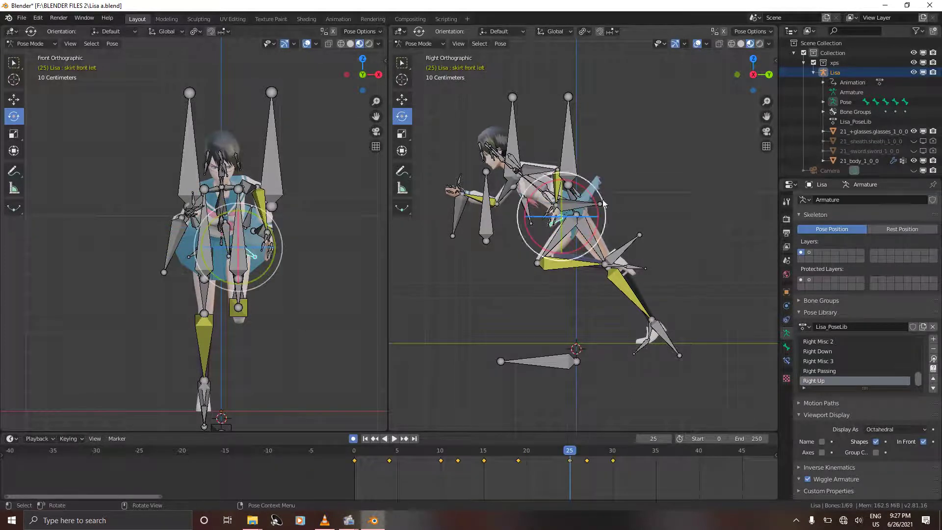
left_click_drag(599, 206, 597, 245)
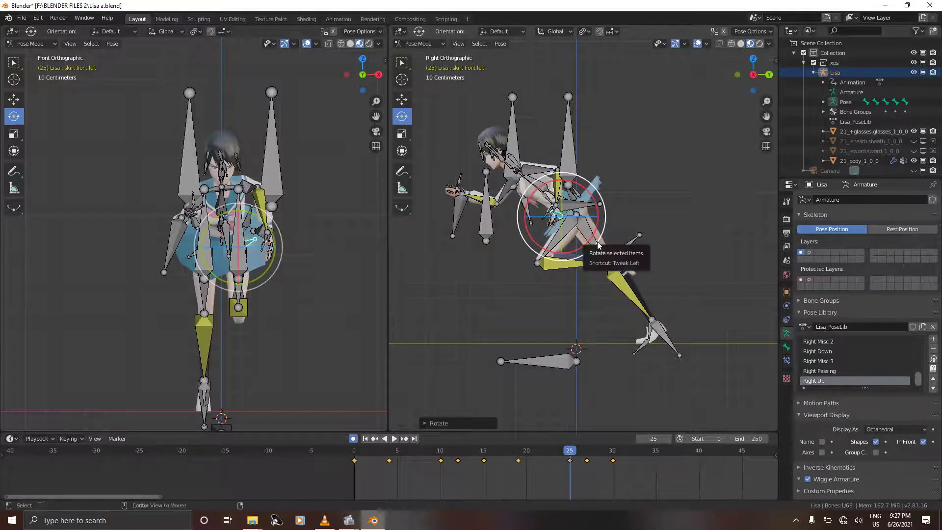
left_click(597, 245)
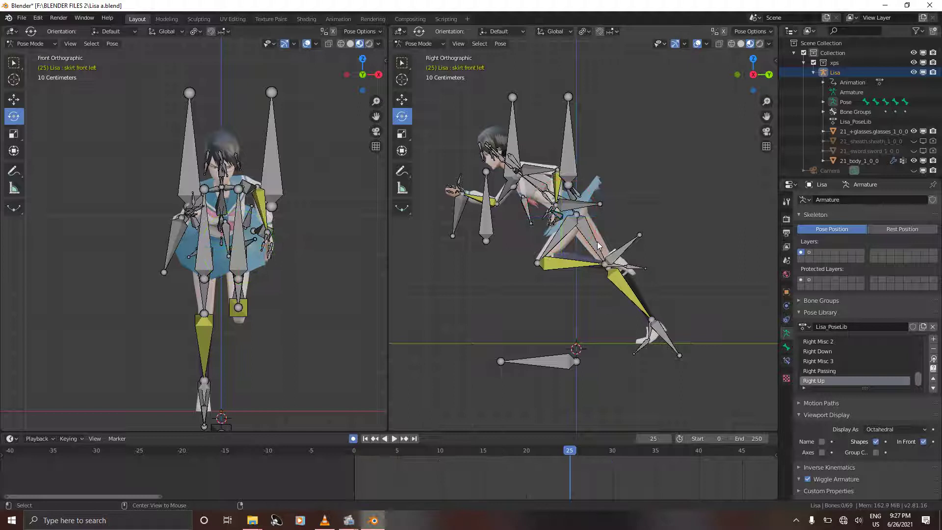
Step: Rotate the skirt front right bone upward at frame 25 in the side and front views, and insert LocRotScale keyframes for all bones
left_click(190, 255)
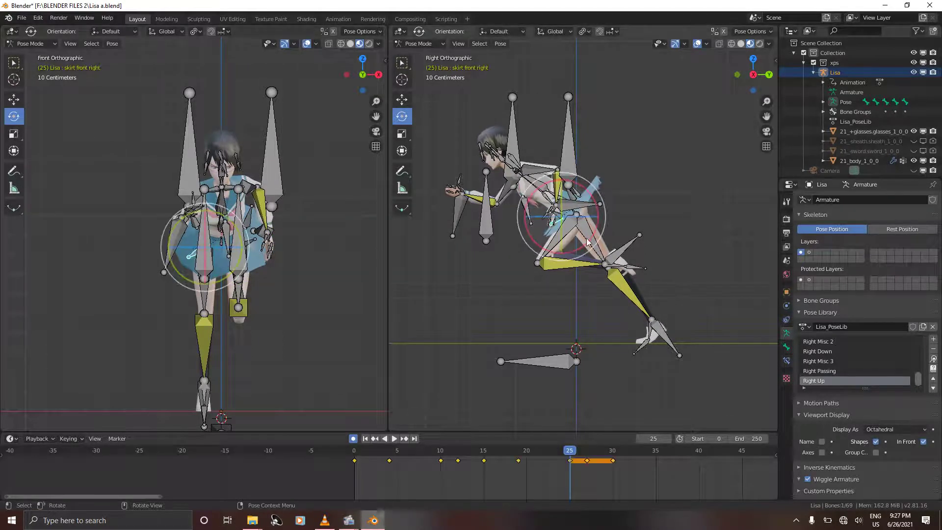
left_click_drag(596, 207, 592, 245)
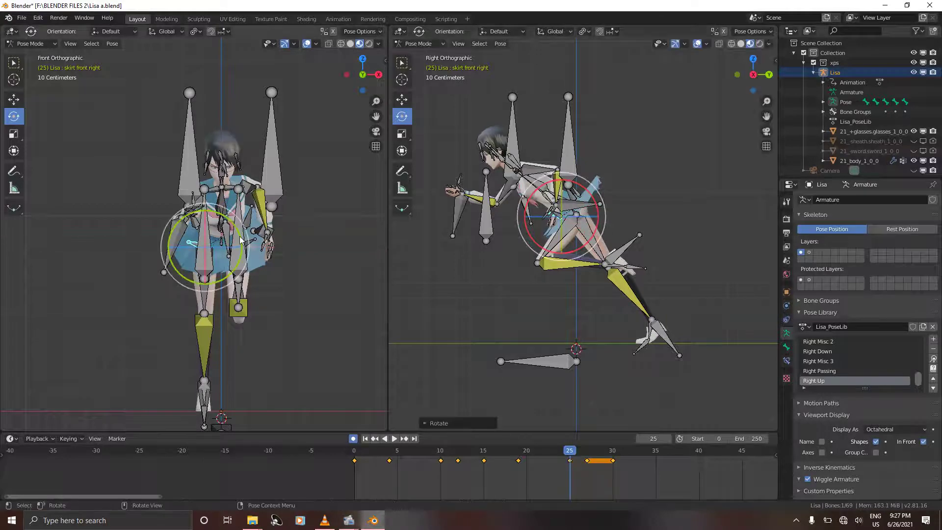
left_click_drag(241, 242, 243, 252)
key("a")
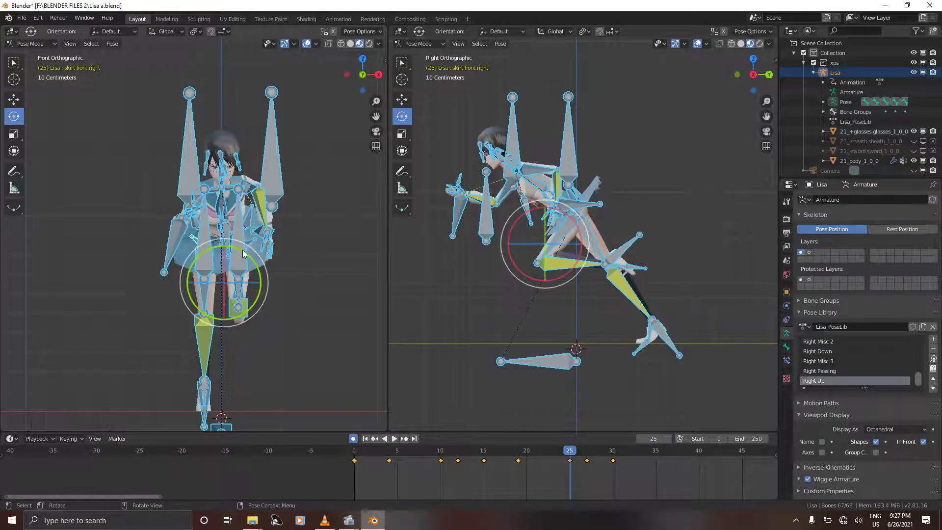
key("i")
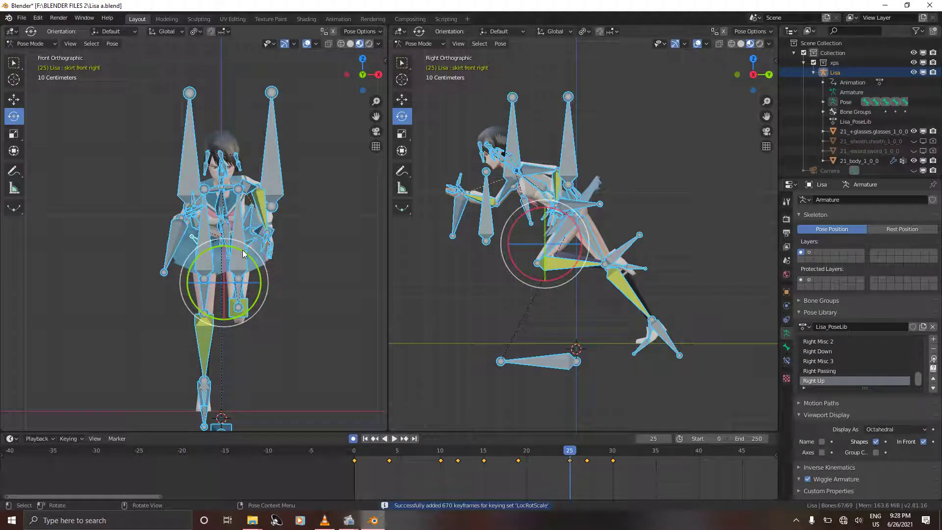
Step: Go to frame 27 and rotate the skirt back middle bone slightly backward in the side view
key("Right")
key("Right")
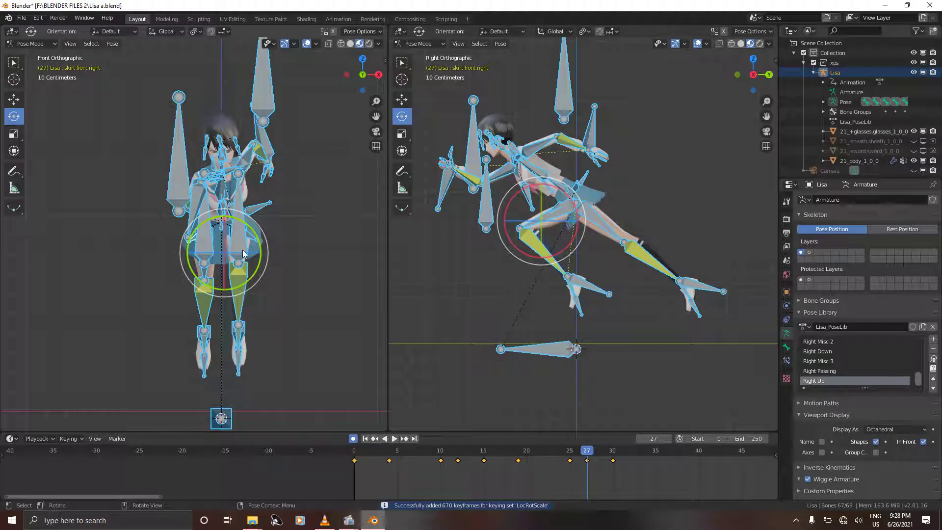
left_click(587, 176)
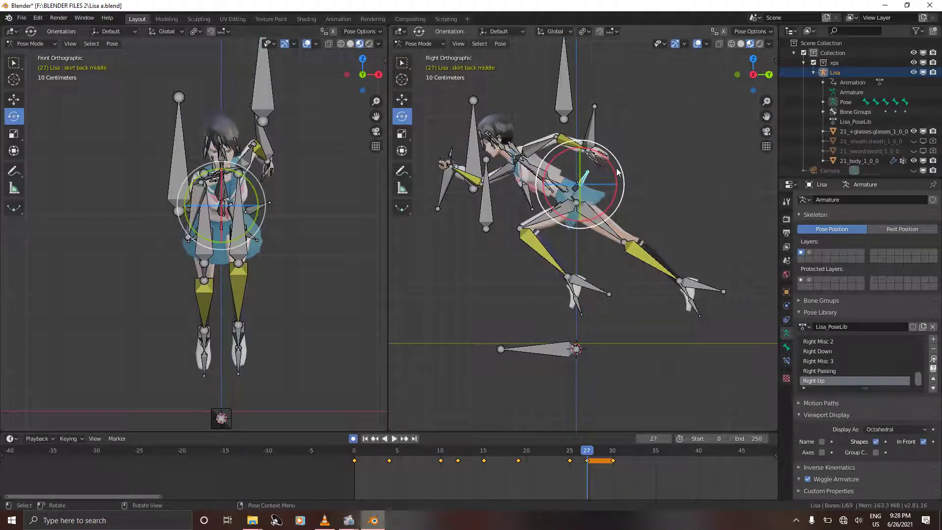
left_click_drag(613, 167, 619, 180)
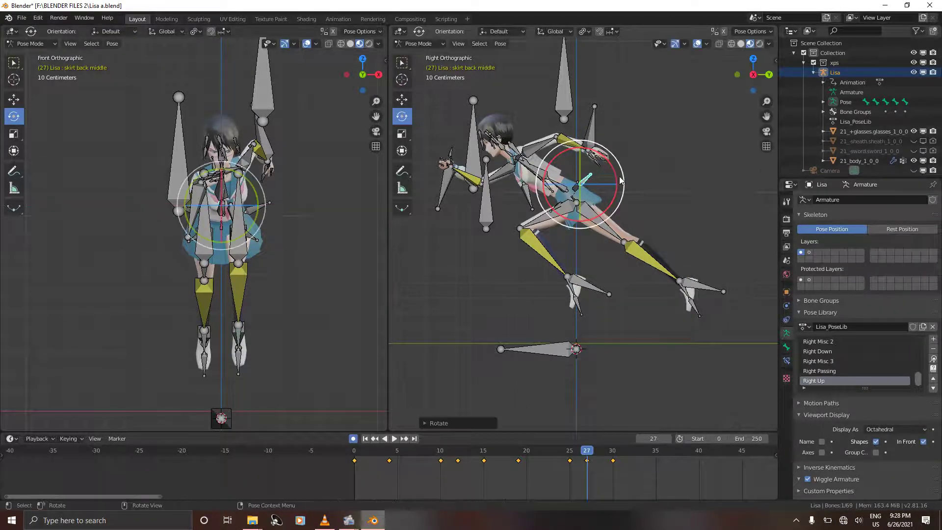
left_click(494, 188)
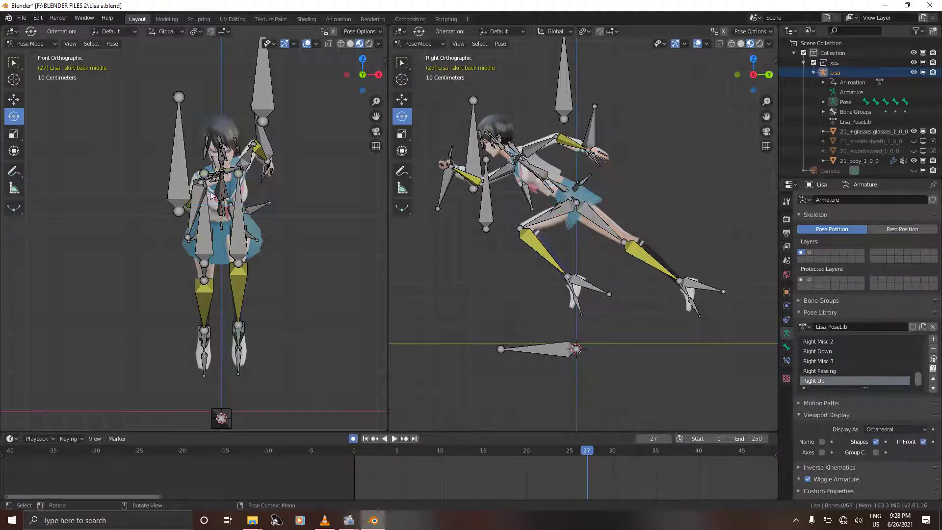
Step: Rotate the skirt back left bone slightly downward at frame 27 in the front view
left_click(260, 211)
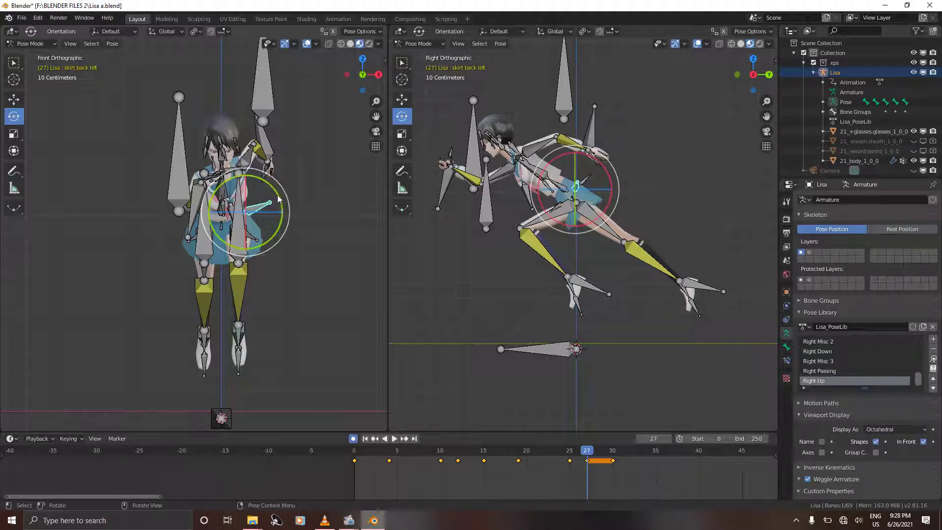
left_click_drag(281, 195, 283, 205)
left_click(239, 212)
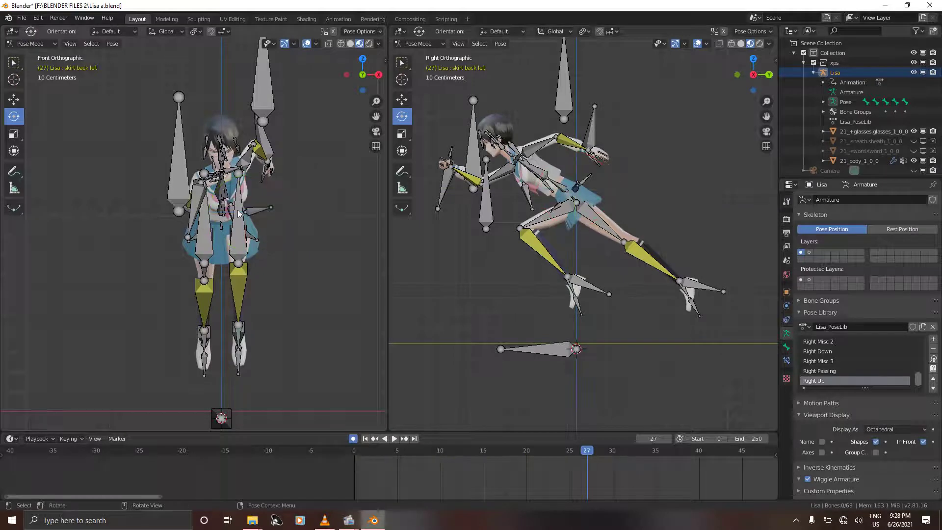
Step: Rotate the skirt front right bone upward at frame 27 in the side view
left_click(192, 240)
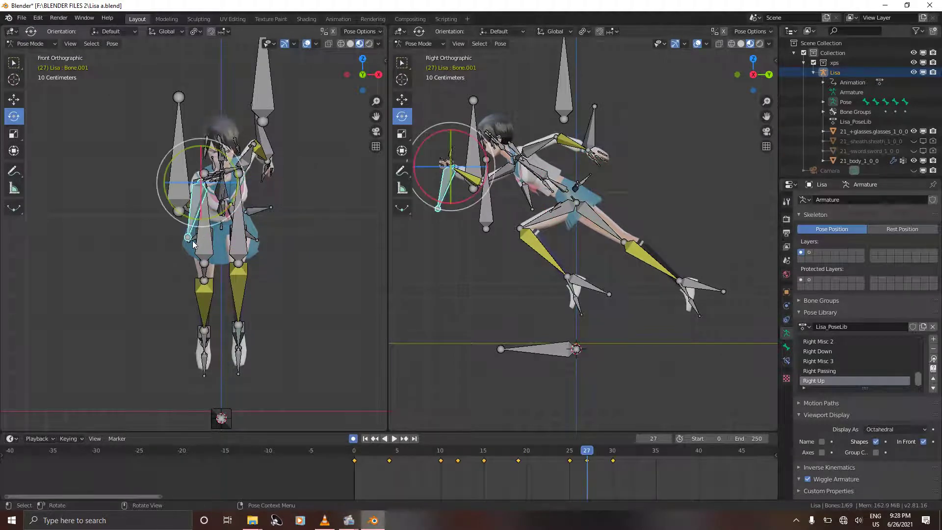
left_click(353, 239)
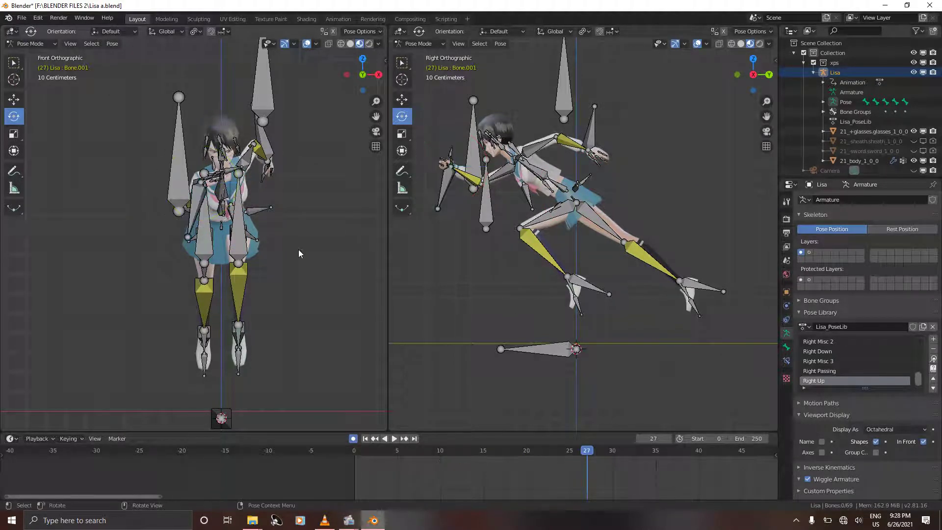
left_click(195, 242)
scroll(195, 242, "up", 6)
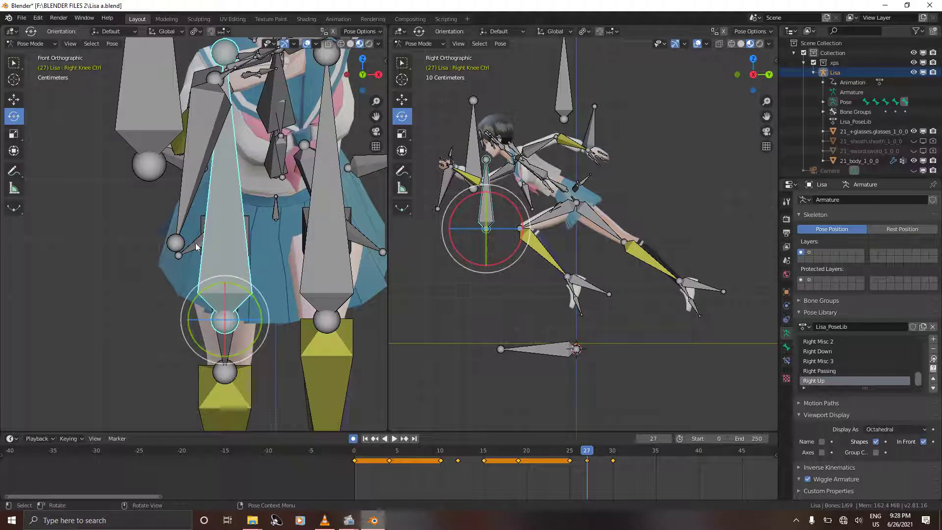
left_click(194, 244)
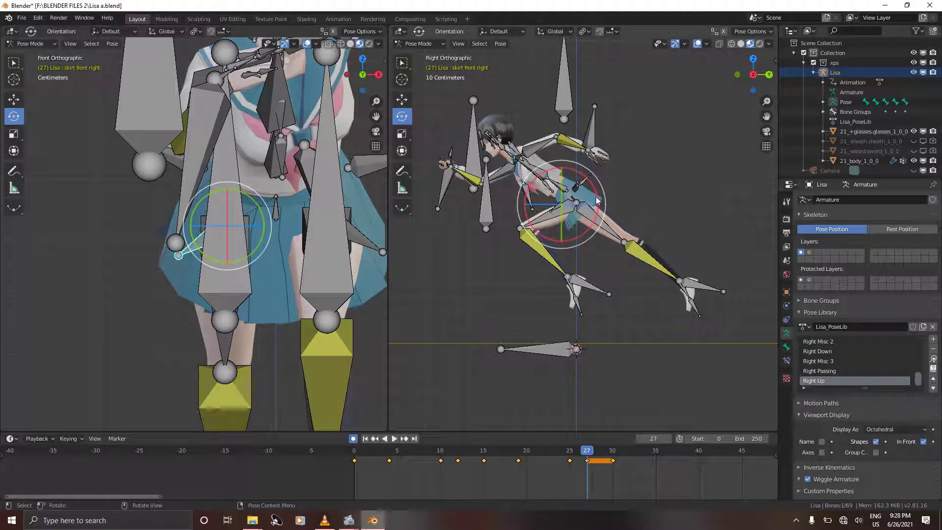
key("r")
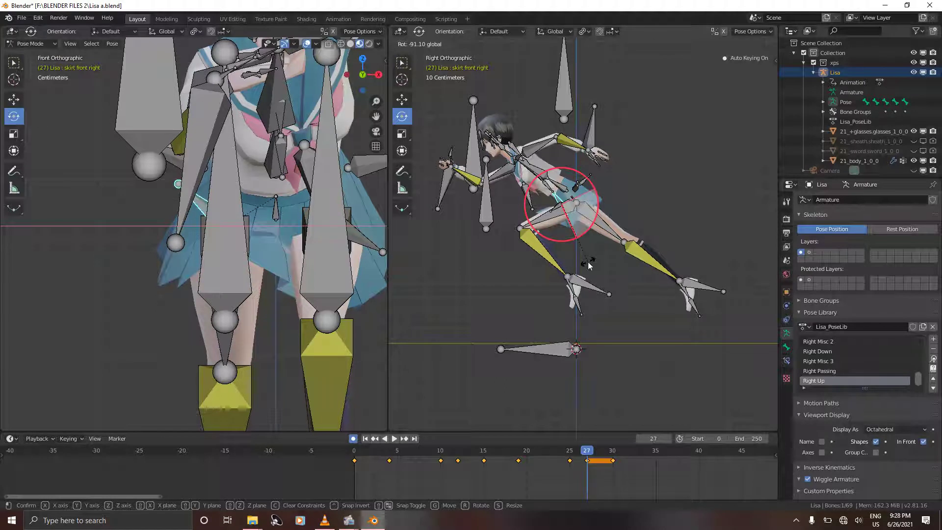
left_click(603, 249)
left_click(603, 248)
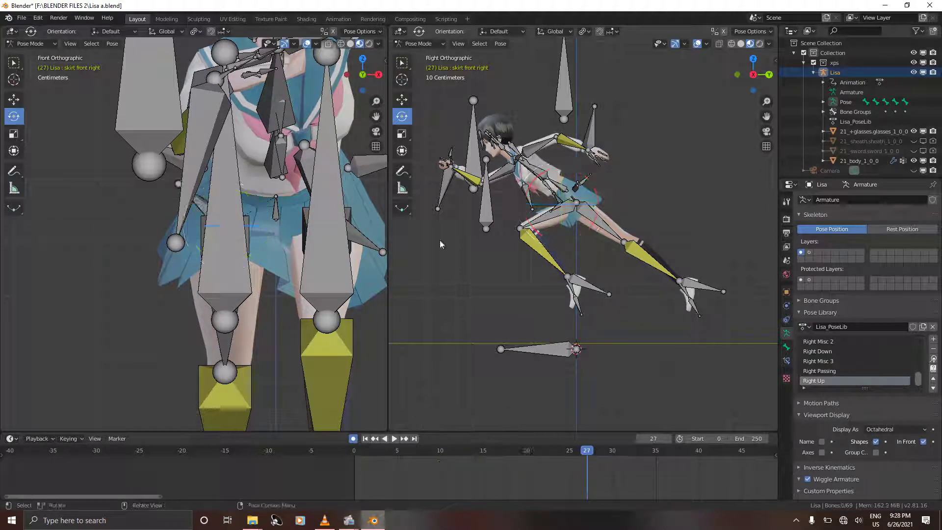
Step: Rotate the skirt front left bone upward at frame 27 in the side view, and turn it slightly inward in the front view
left_click(376, 242)
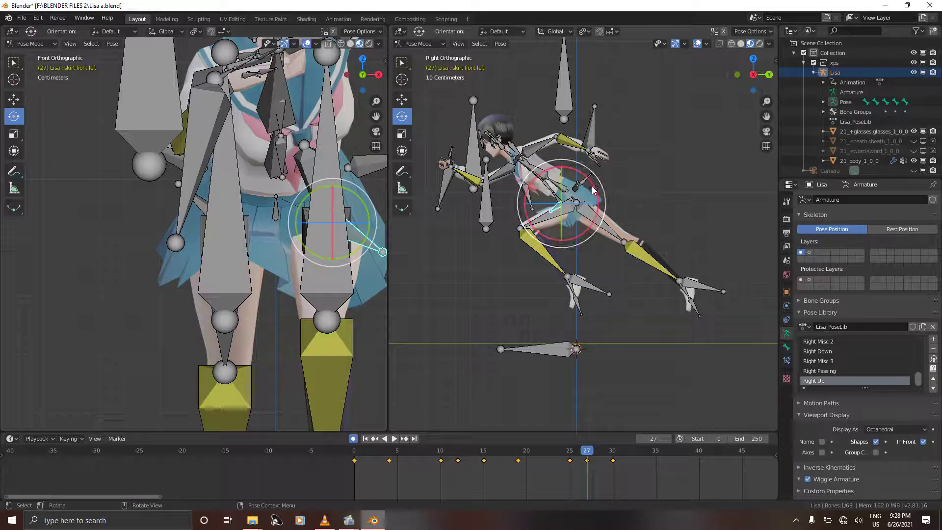
left_click_drag(598, 190, 598, 265)
left_click_drag(367, 210, 361, 193)
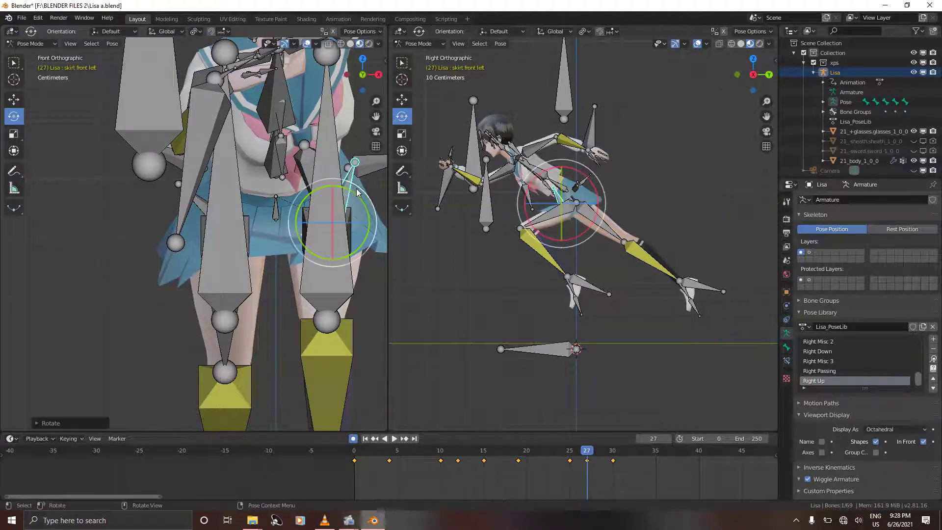
Step: With the armature displayed as Wire, move the skirt front left bone about 0.024 m up and inward, and restore the Octahedral display
left_click(895, 430)
left_click(872, 484)
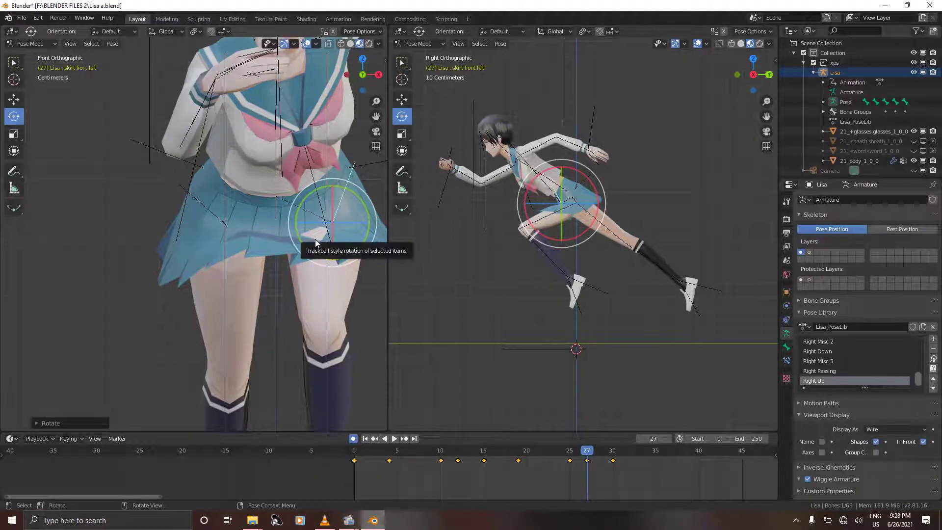
key("g")
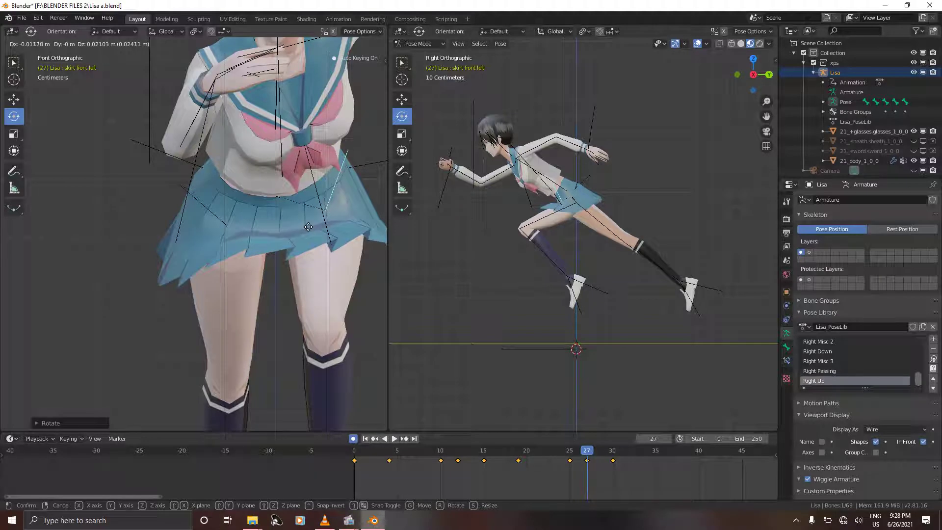
left_click(308, 227)
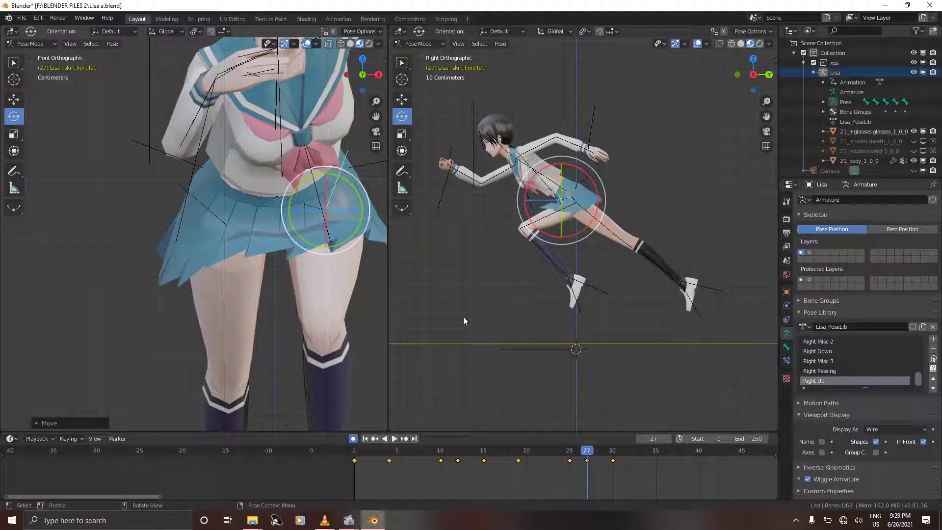
left_click(878, 429)
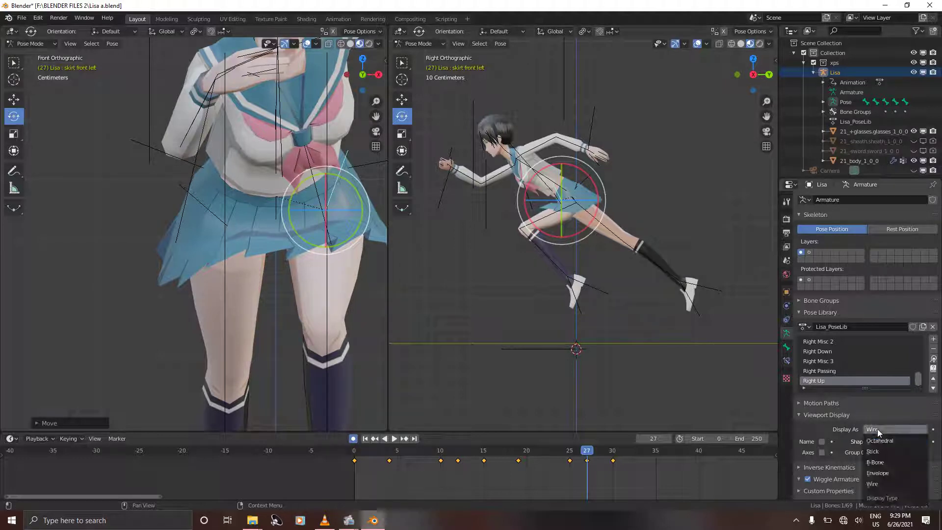
left_click(882, 441)
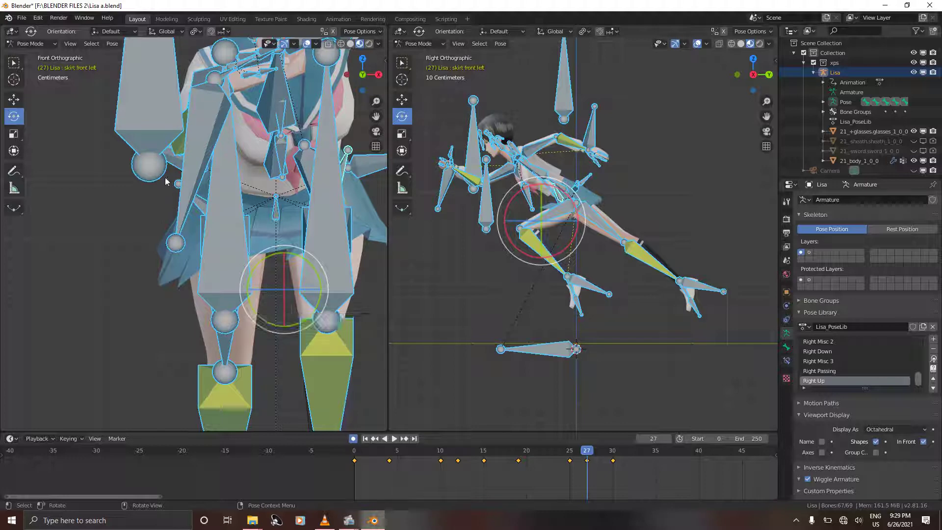
Step: Rotate the skirt back right bone about 10° around the global Y axis at frame 27, and keyframe all bones with LocRotScale
key("KP_7")
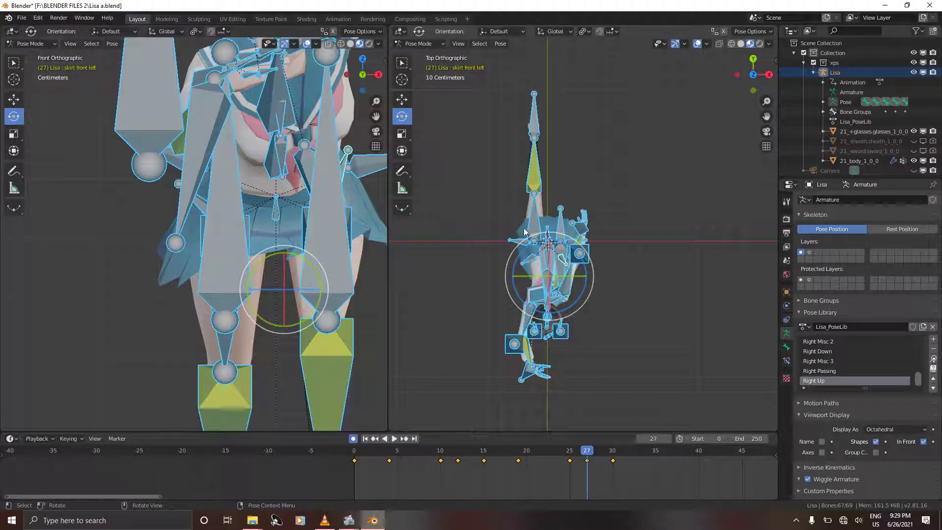
left_click(510, 240)
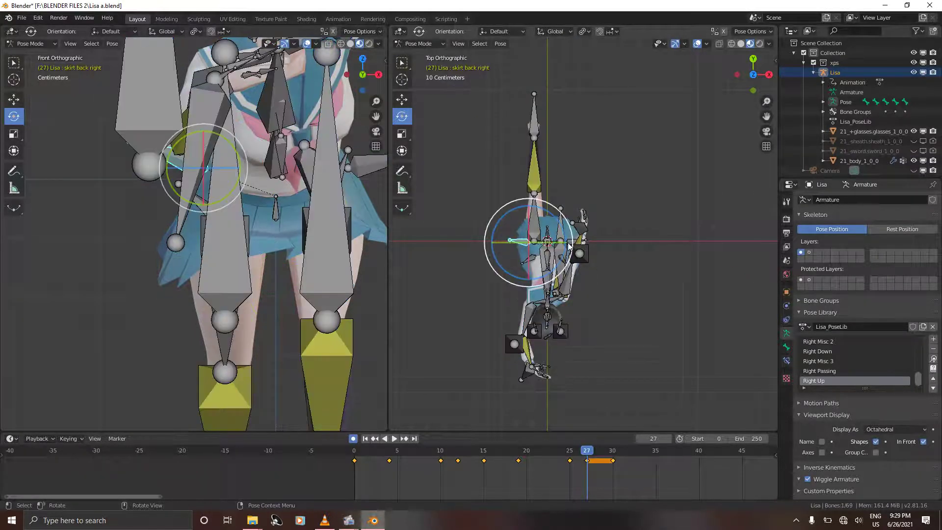
key("r")
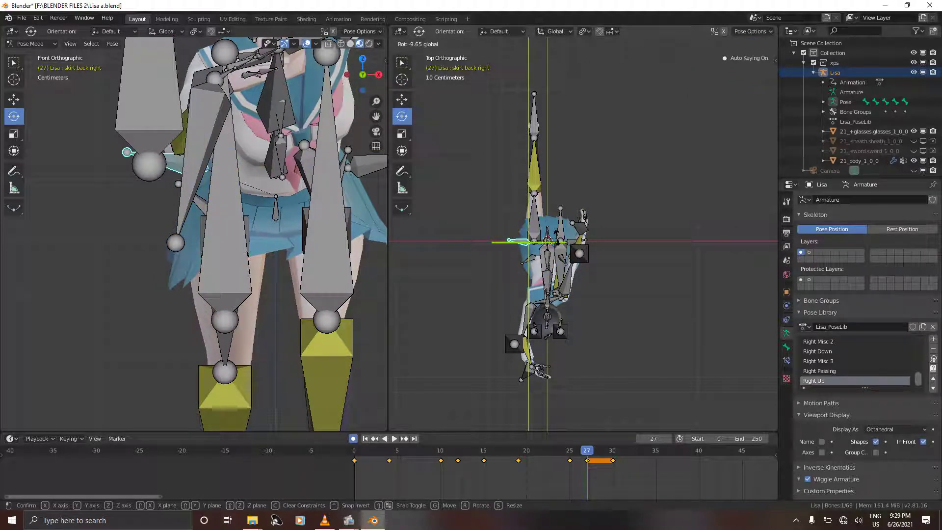
left_click(559, 238)
key("a")
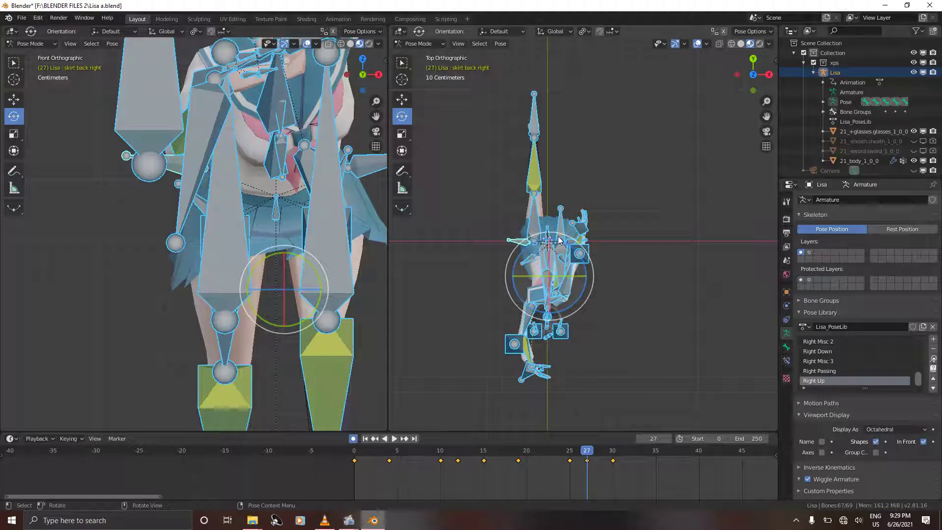
key("i")
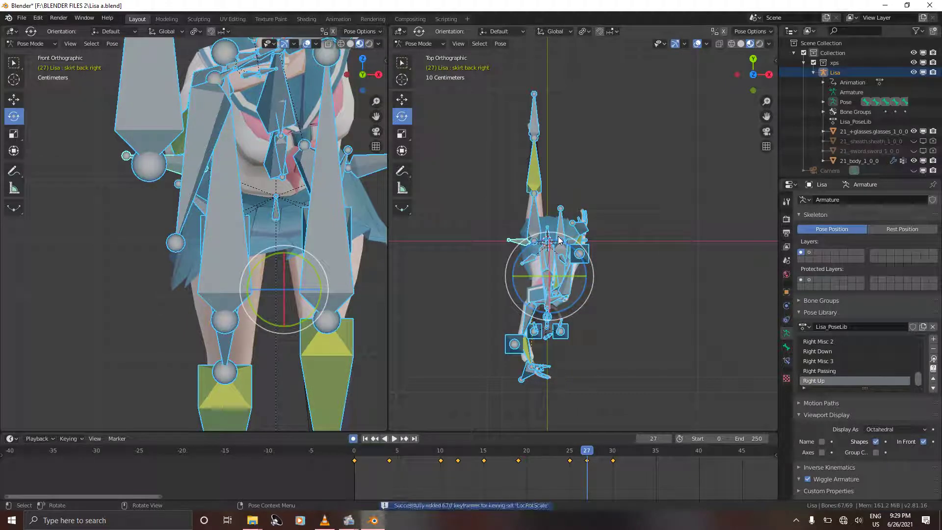
Step: At frame 30, rotate the skirt back middle bone slightly downward in the side view
key("Right")
key("Right")
key("Right")
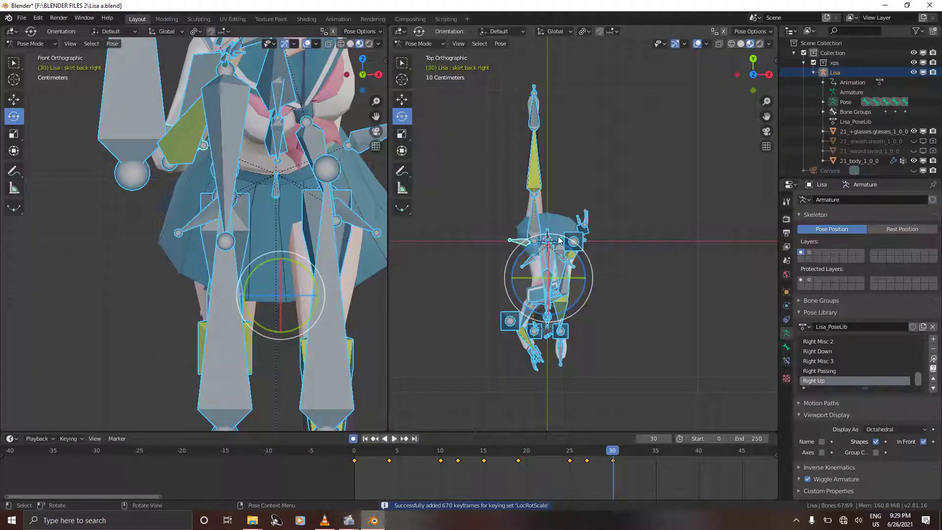
key("KP_3")
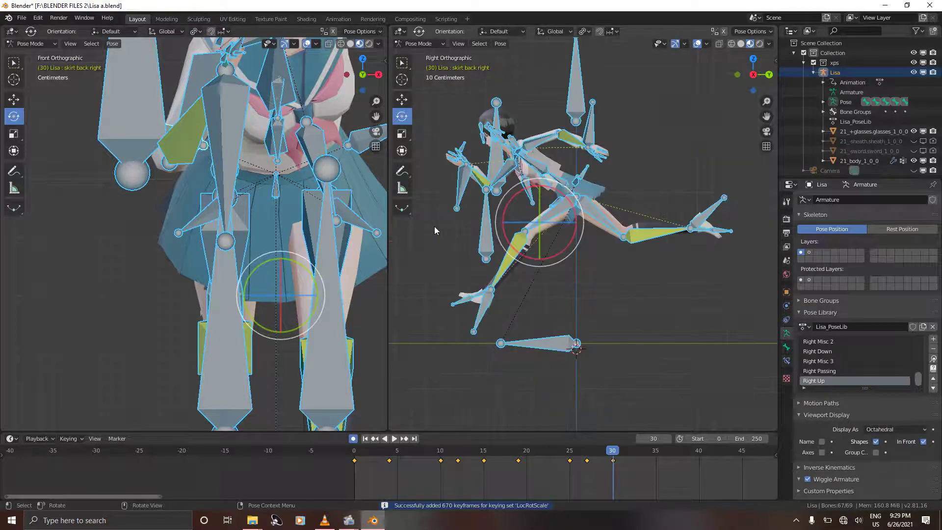
scroll(434, 226, "down", 1)
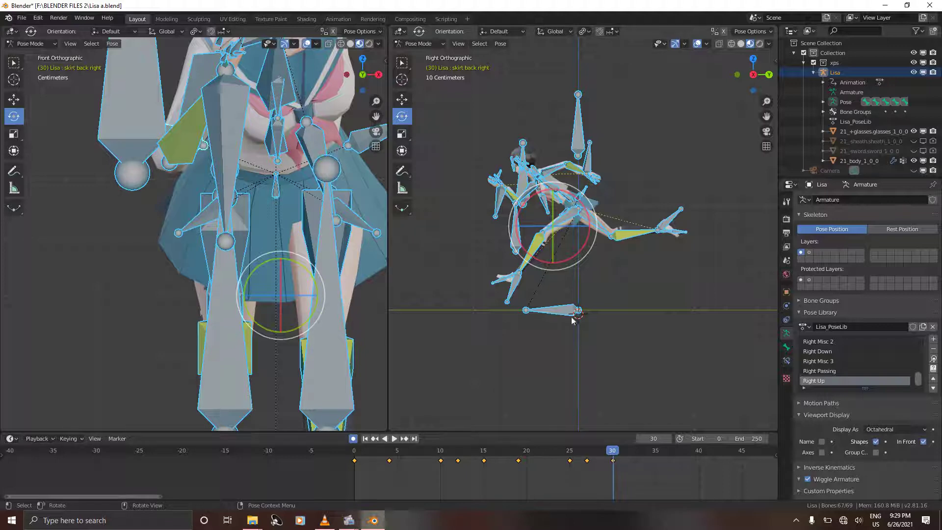
key("alt")
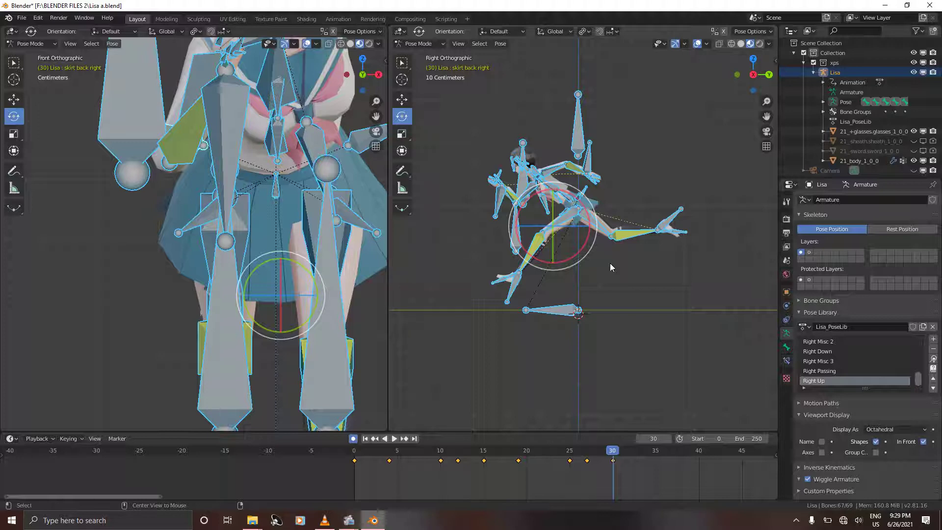
key("alt+a")
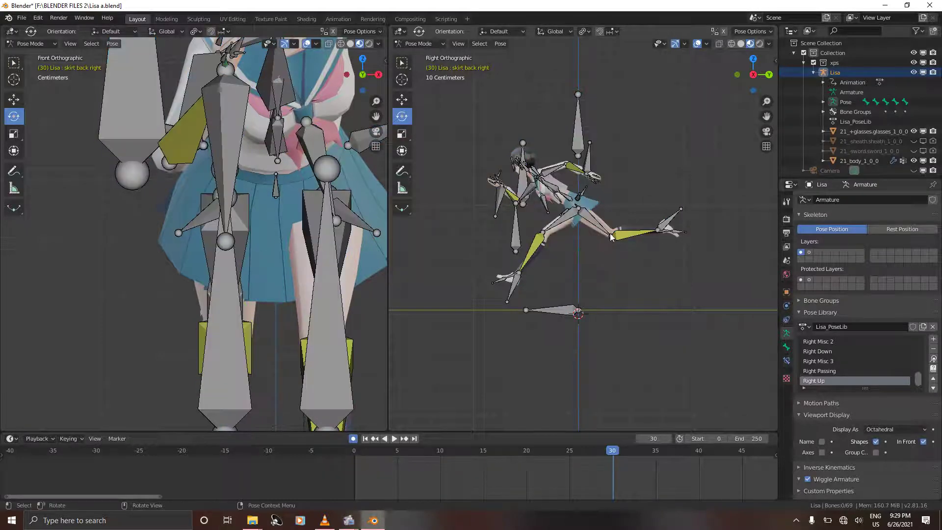
left_click(591, 189)
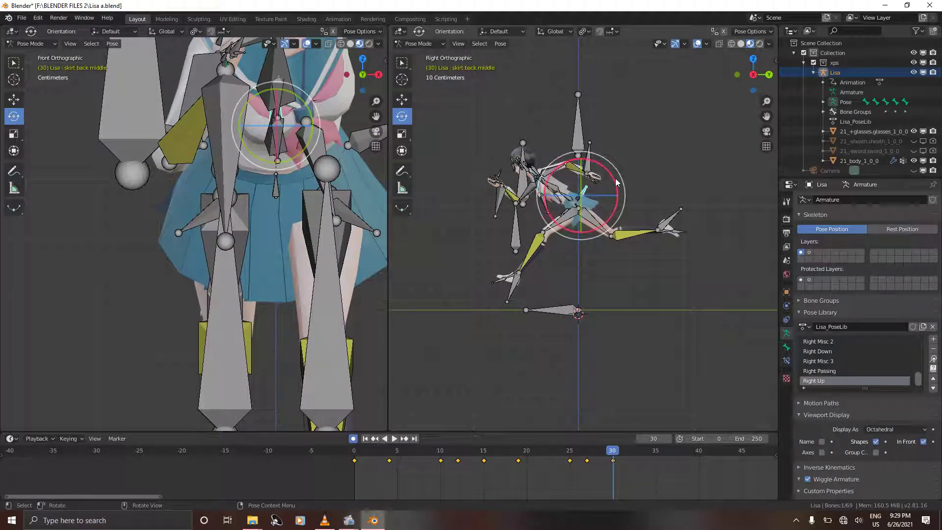
left_click_drag(616, 184, 614, 196)
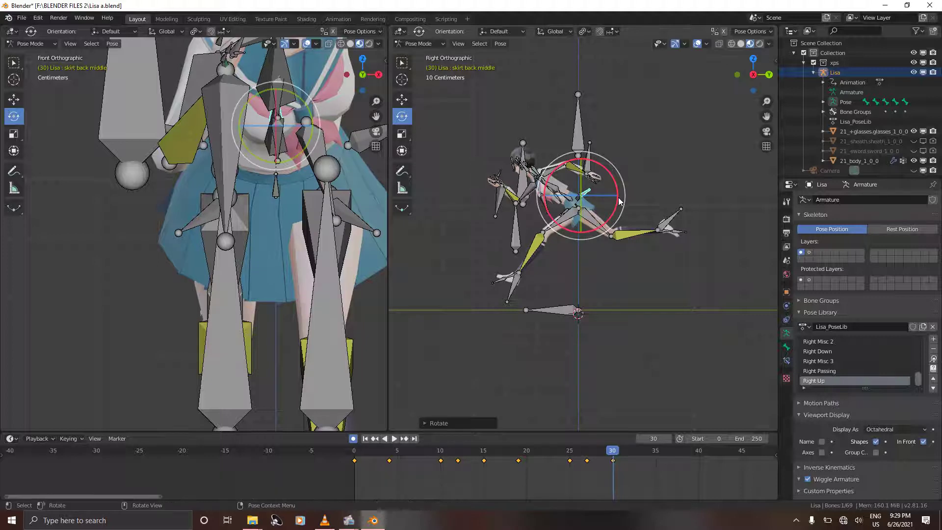
key("alt+a")
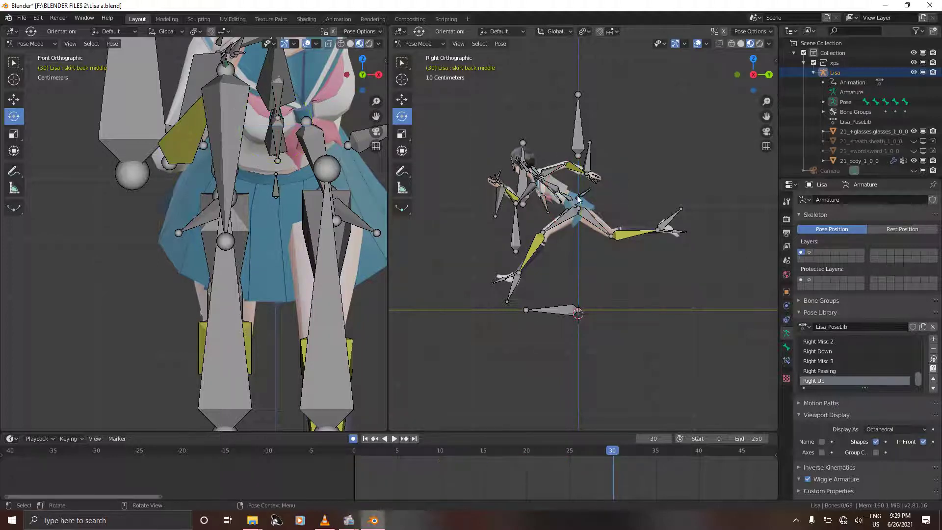
Step: Rotate the skirt back left bone slightly downward in the front view and the skirt front left bone upward in the side view at frame 30
left_click(277, 177)
scroll(275, 174, "down", 5, "ctrl")
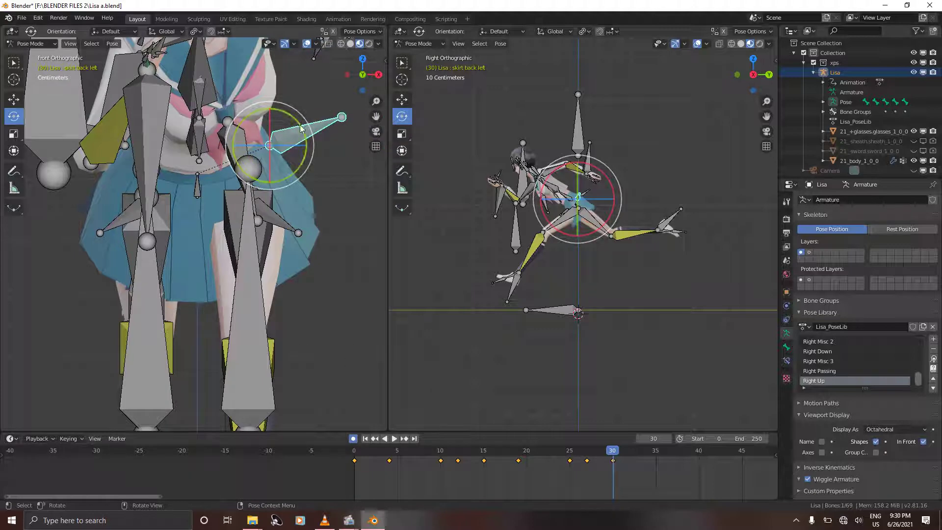
left_click_drag(304, 126, 304, 142)
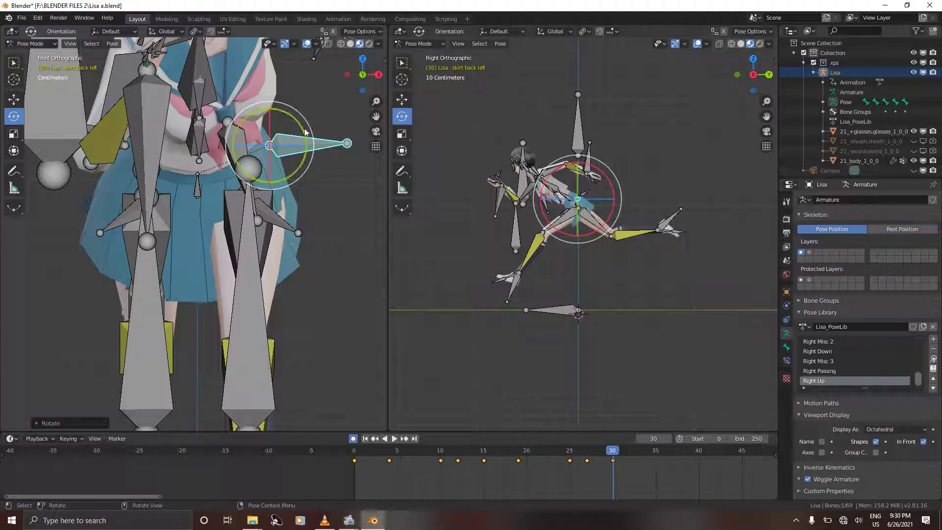
left_click_drag(303, 128, 299, 124)
left_click(282, 227)
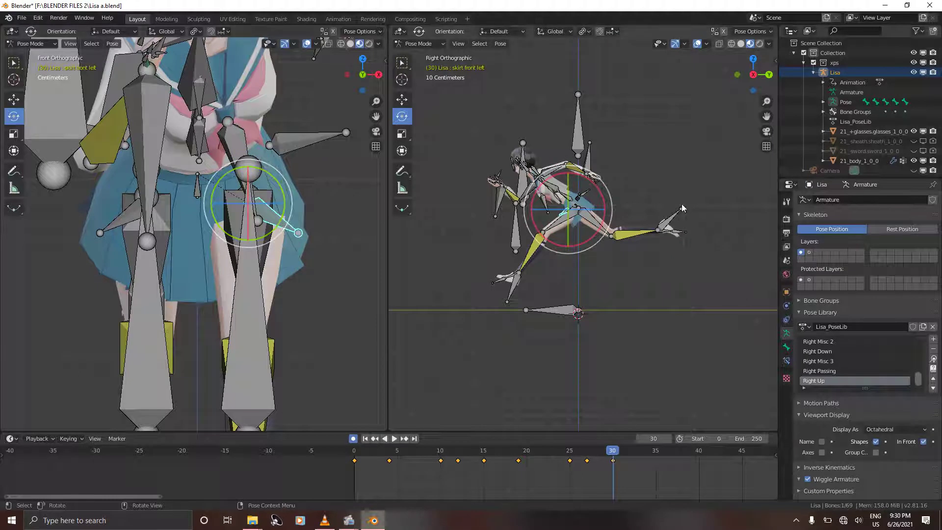
left_click_drag(603, 198, 594, 266)
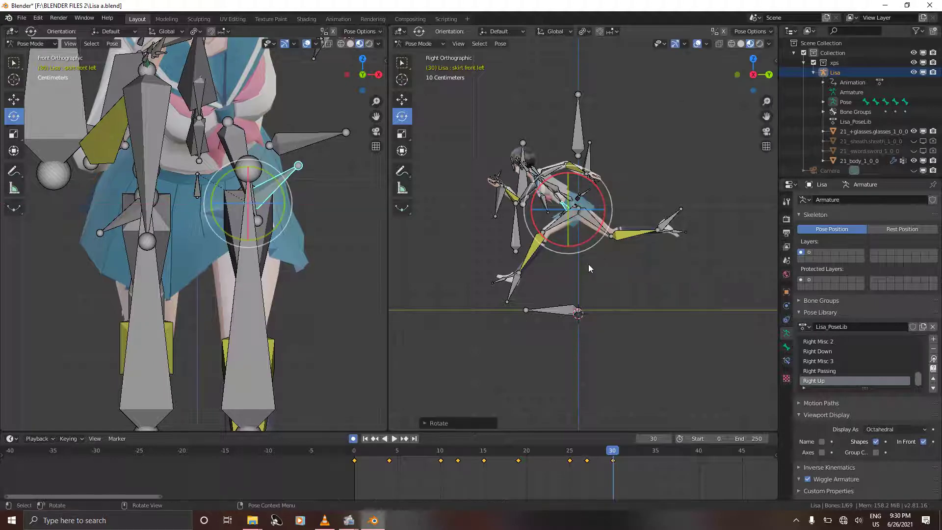
Step: Rotate the skirt front right bone inward in the front view and upward in the side view at frame 30
left_click(117, 226)
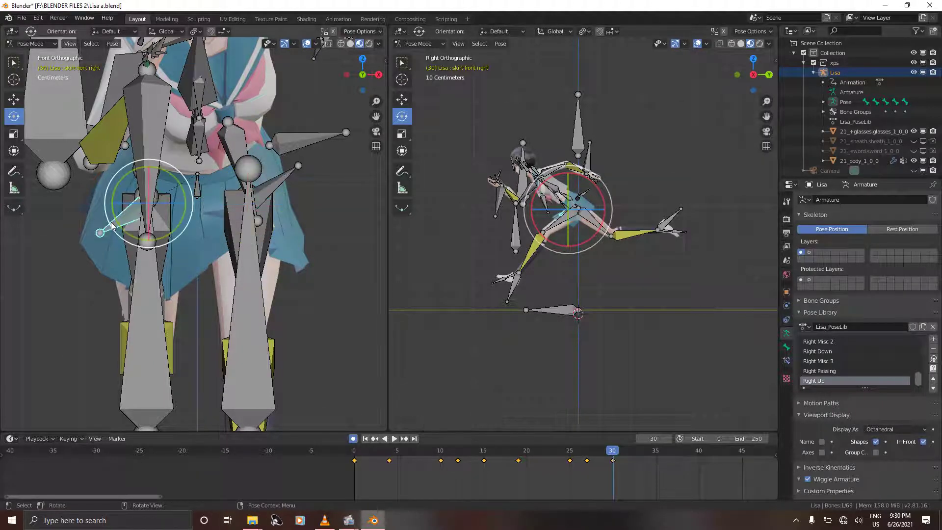
left_click_drag(185, 195, 174, 182)
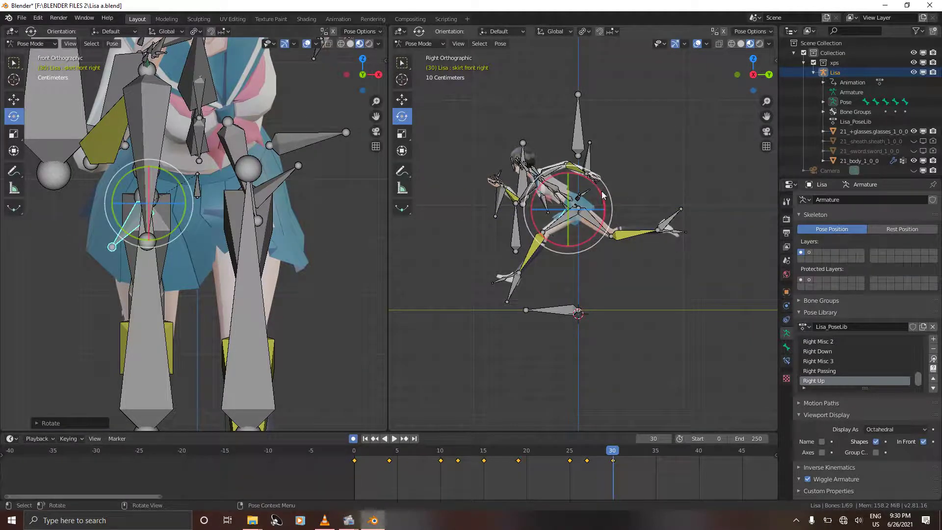
left_click_drag(607, 191, 605, 217)
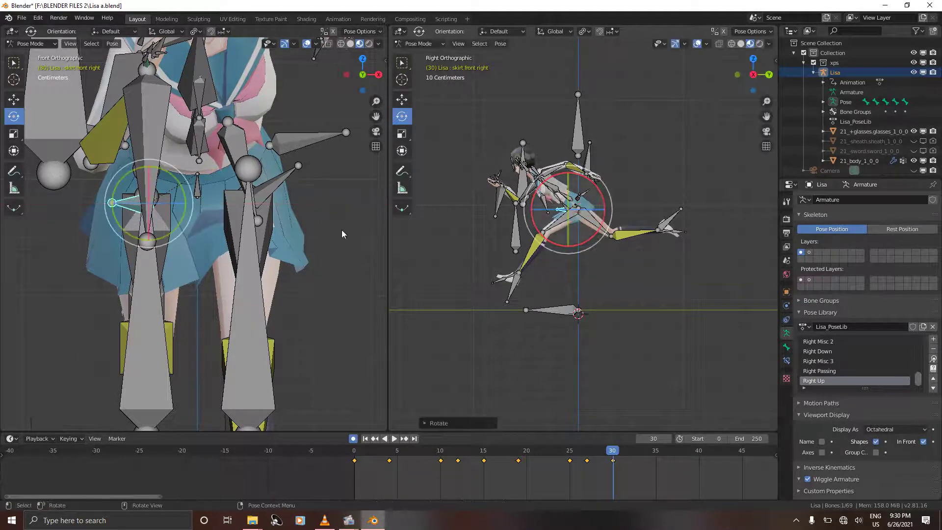
left_click(241, 217)
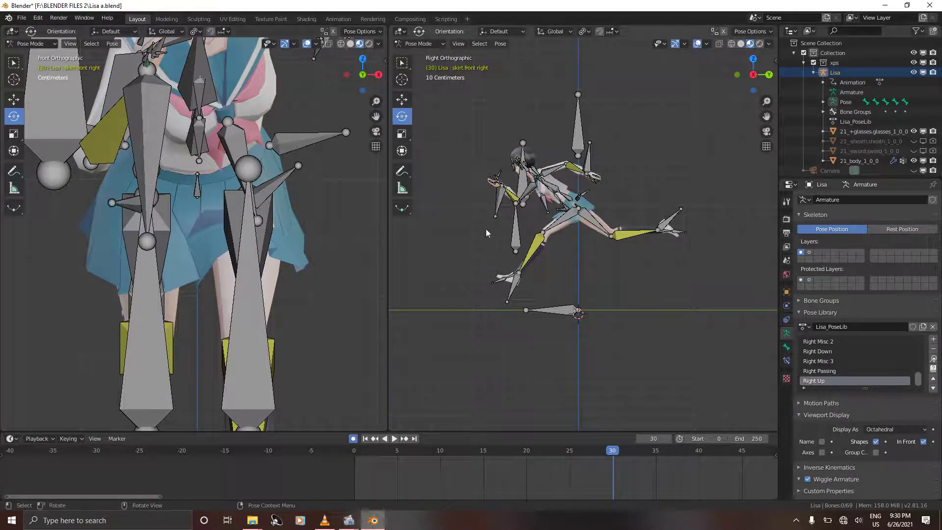
Step: Rotate the skirt back right bone downward in the front view at frame 30
key("KP_7")
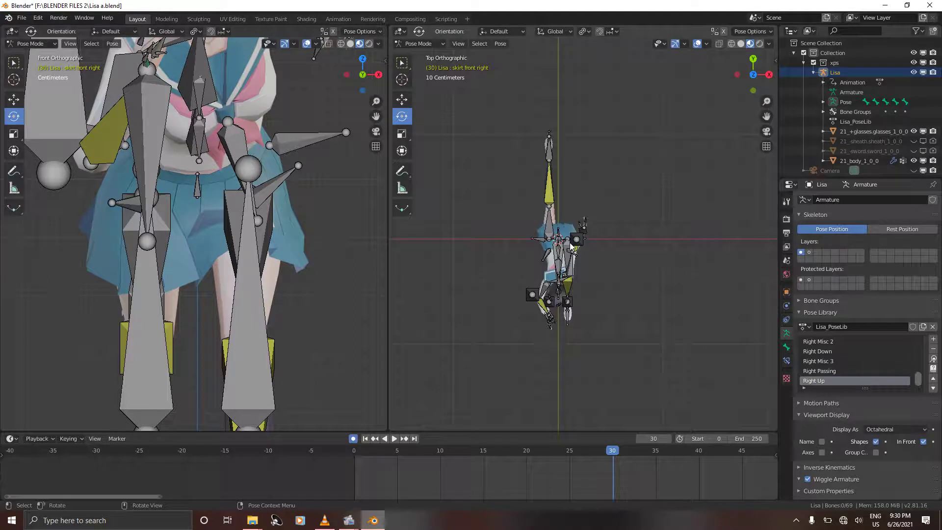
left_click(540, 238)
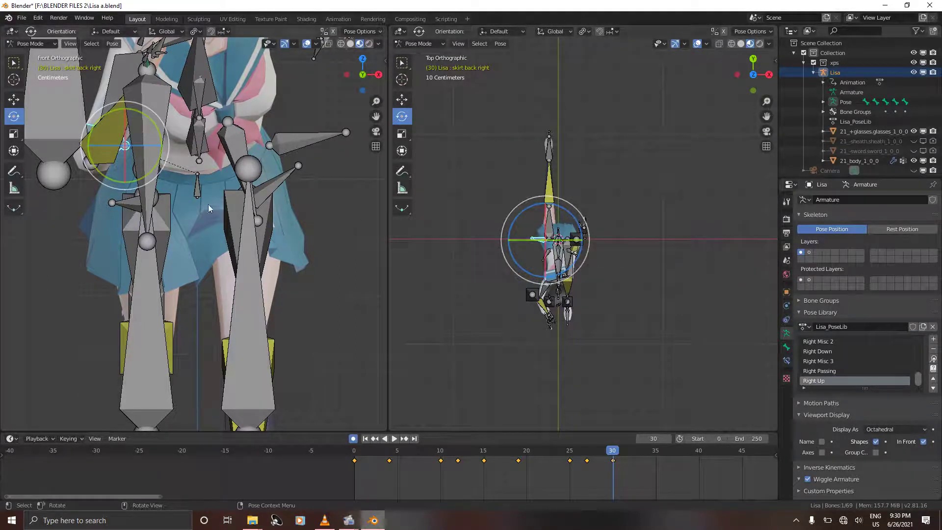
left_click_drag(155, 124, 135, 137)
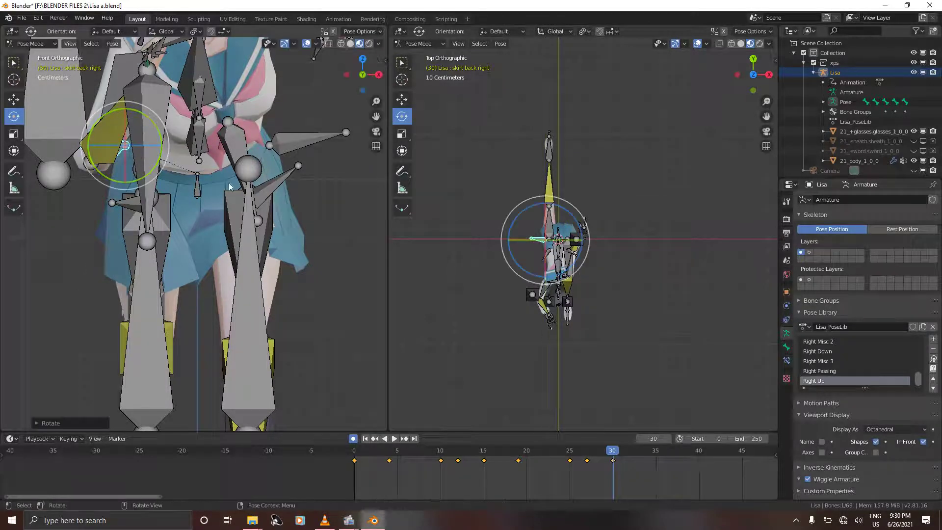
Step: Move the skirt front left bone about 0.046 m up and slightly inward in the front view at frame 30
left_click(267, 195)
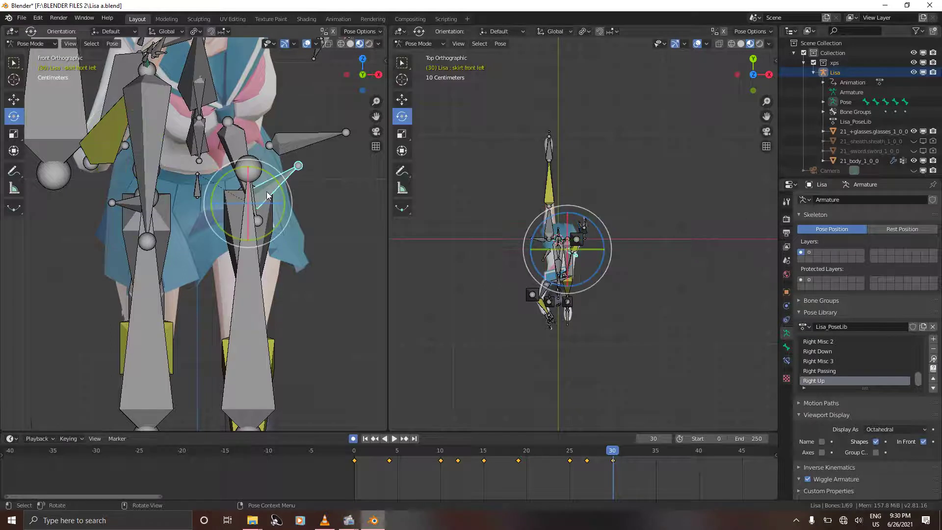
key("g")
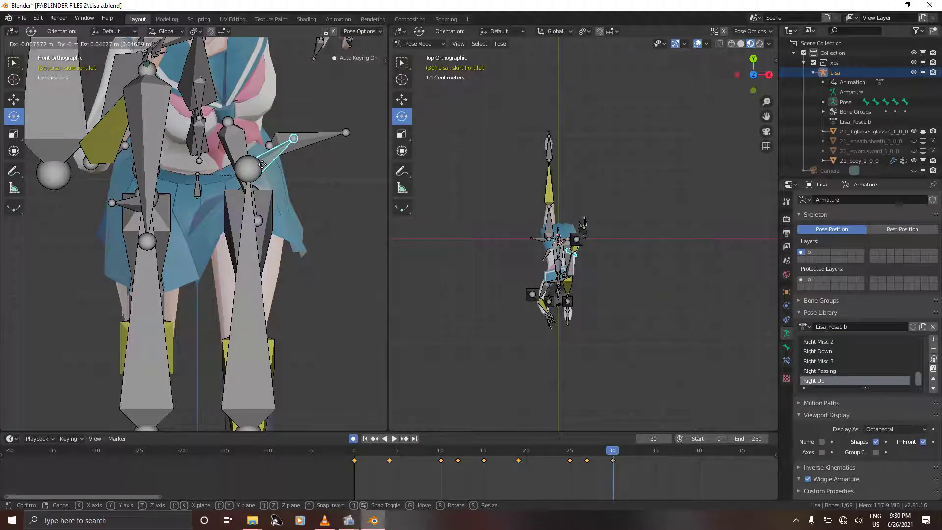
left_click(263, 164)
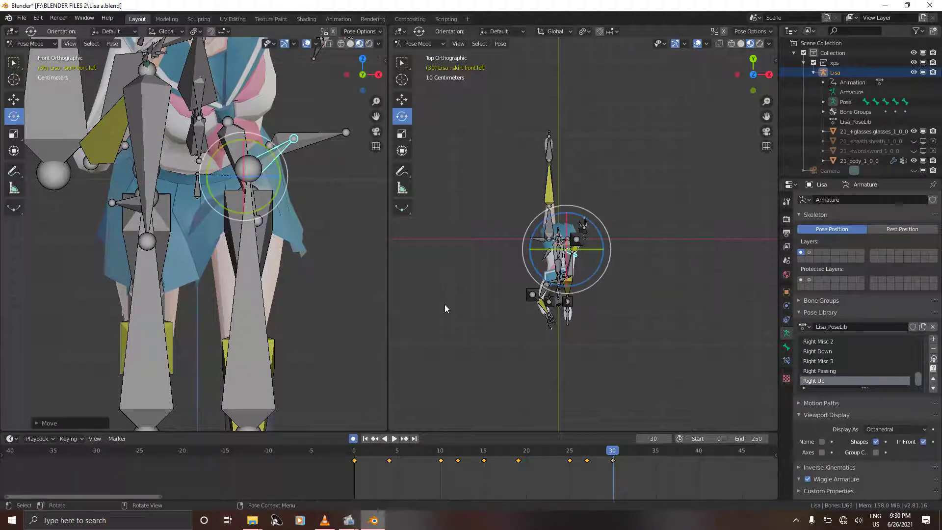
Step: Display the armature as Wire and keyframe all bones at frame 30
left_click(883, 428)
left_click(881, 484)
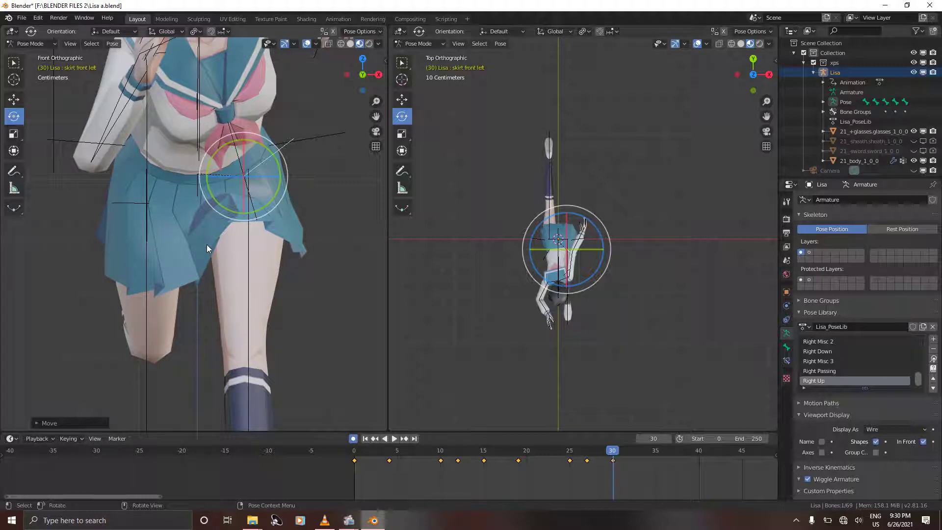
key("a")
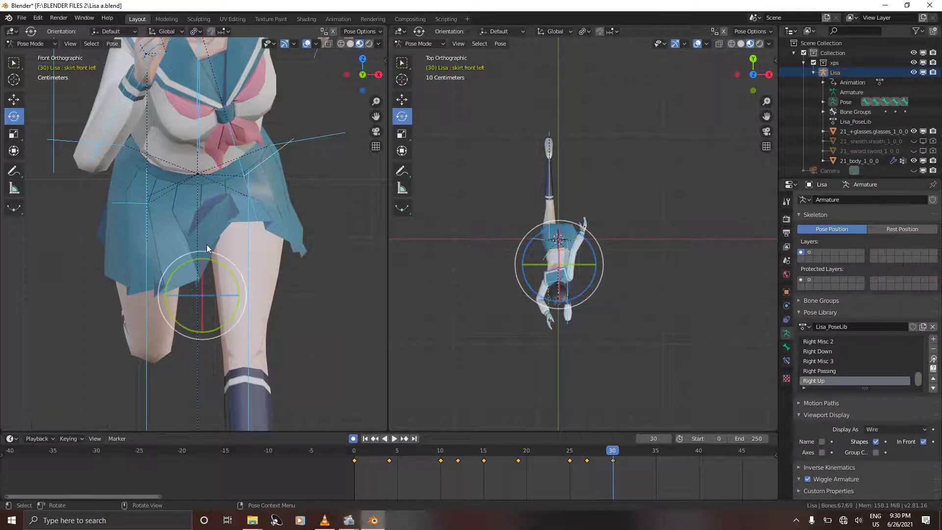
key("i")
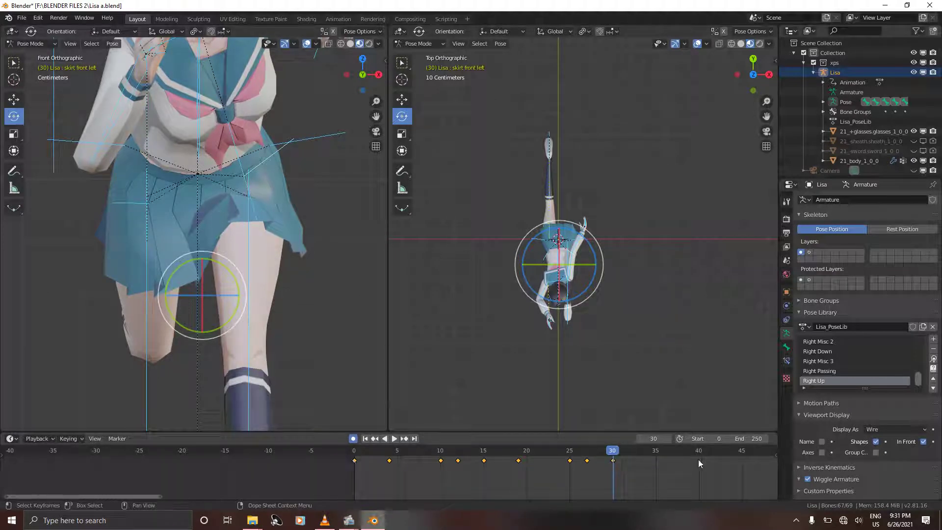
Step: Duplicate the frame 30 keyframes onto frame 0 in the timeline
left_click(613, 460)
key("g")
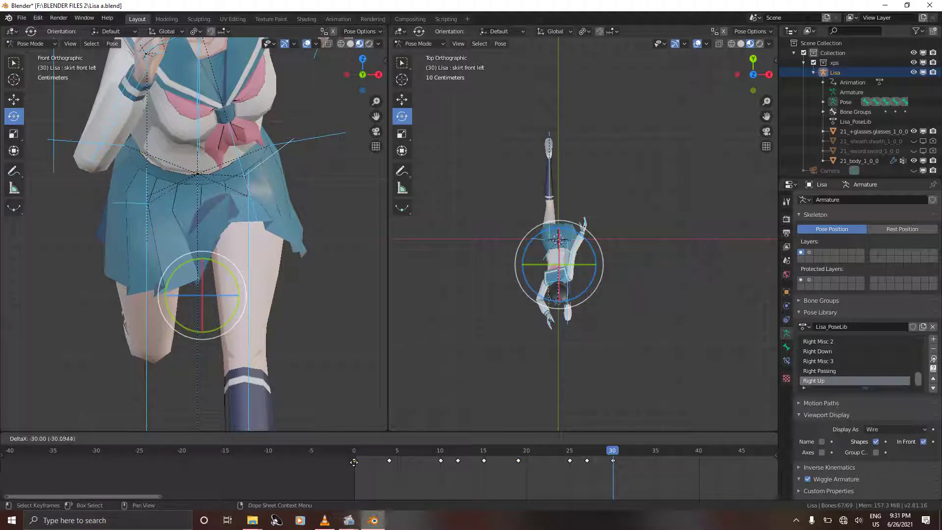
left_click(355, 462)
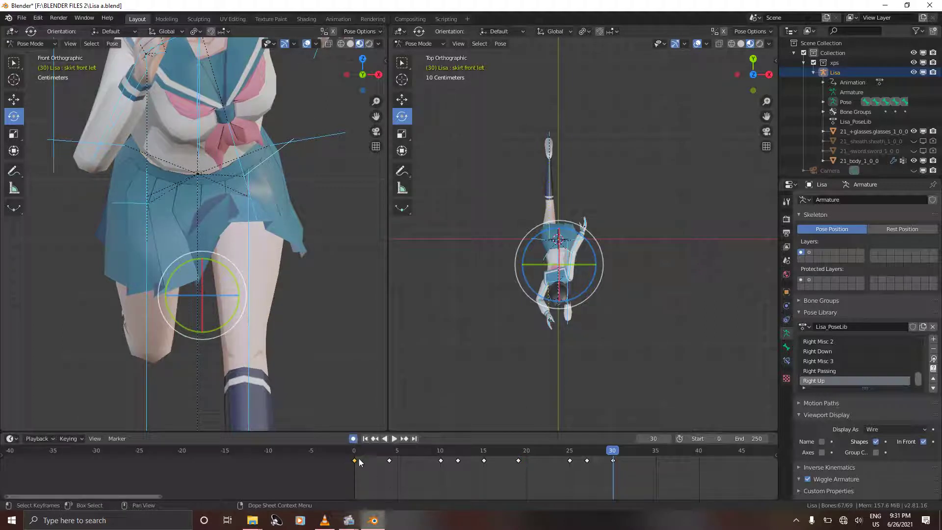
Step: Play the run cycle from frame 0, viewing the whole character from the front and the side
left_click(353, 453)
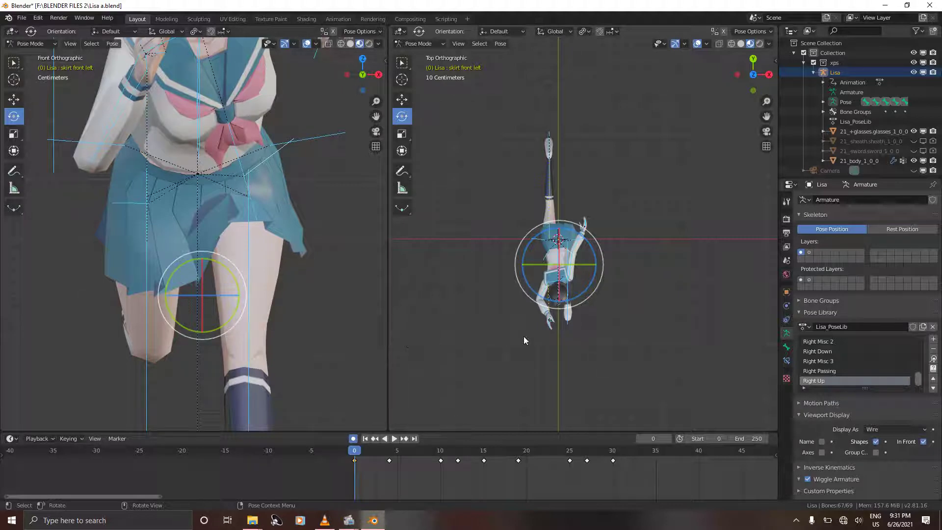
key("KP_3")
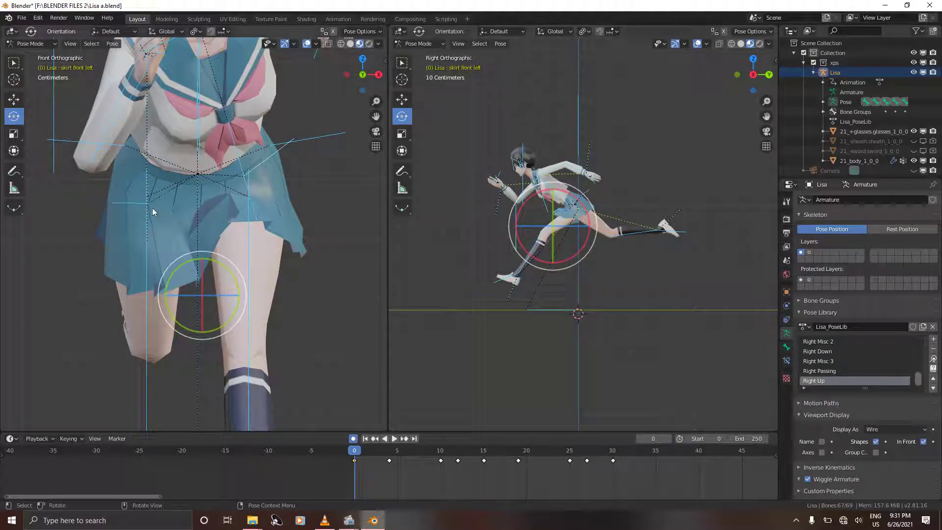
scroll(153, 212, "down", 6)
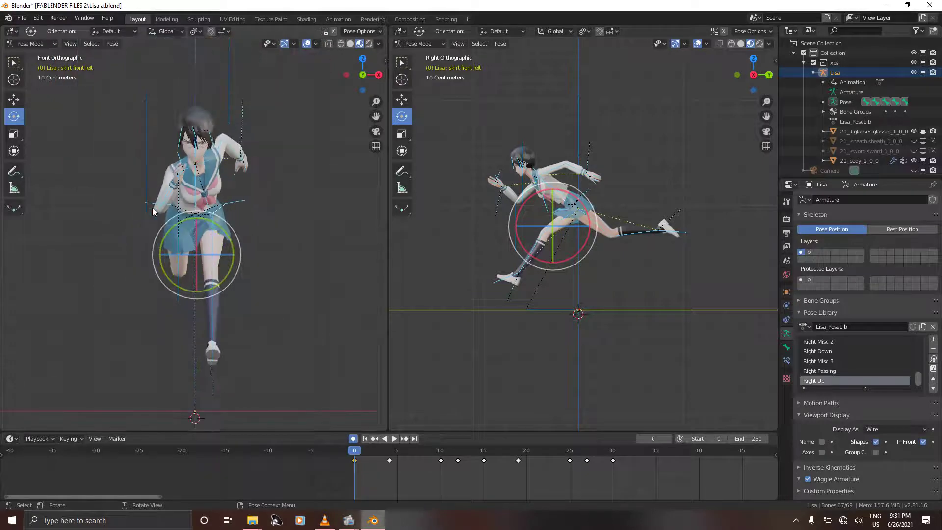
key("space")
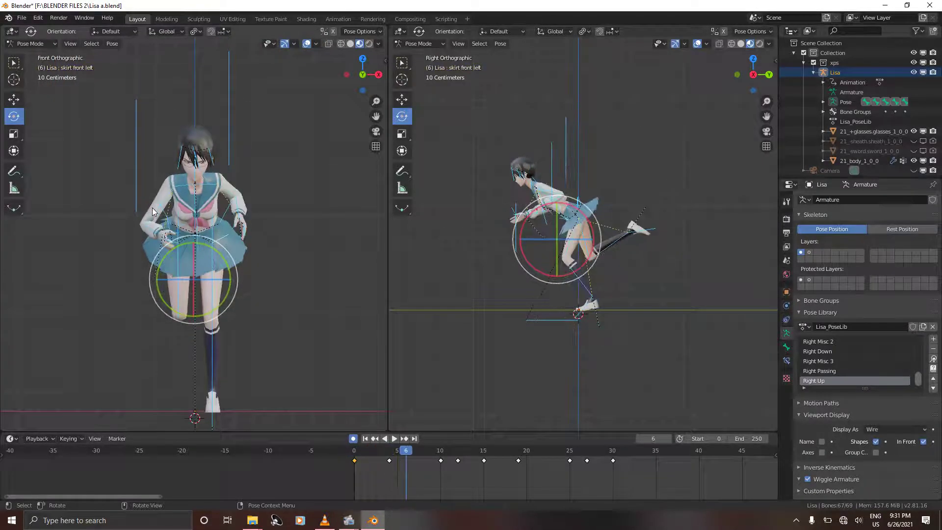